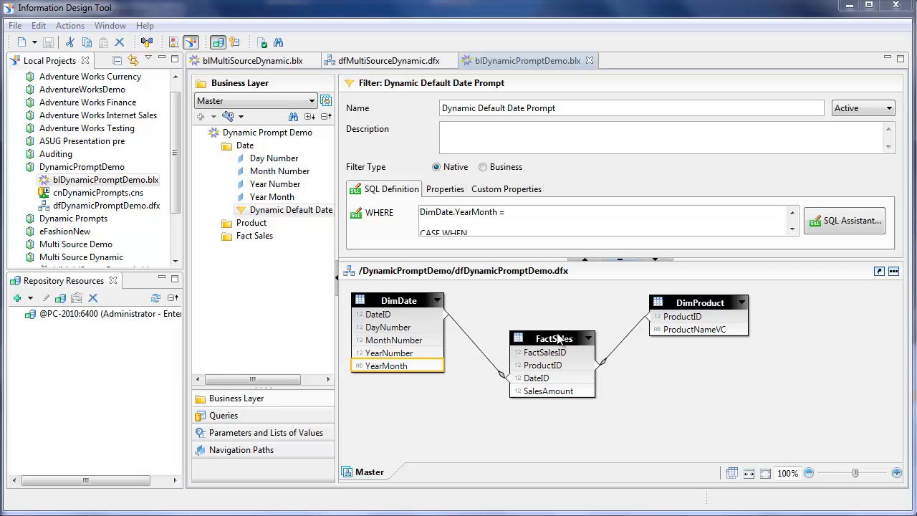
Open the SQL expression of the Dynamic Default Date Prompt filter and examine the CASE WHEN condition comparing the prompt with 'YYYYMM'.
mouse_move(558, 339)
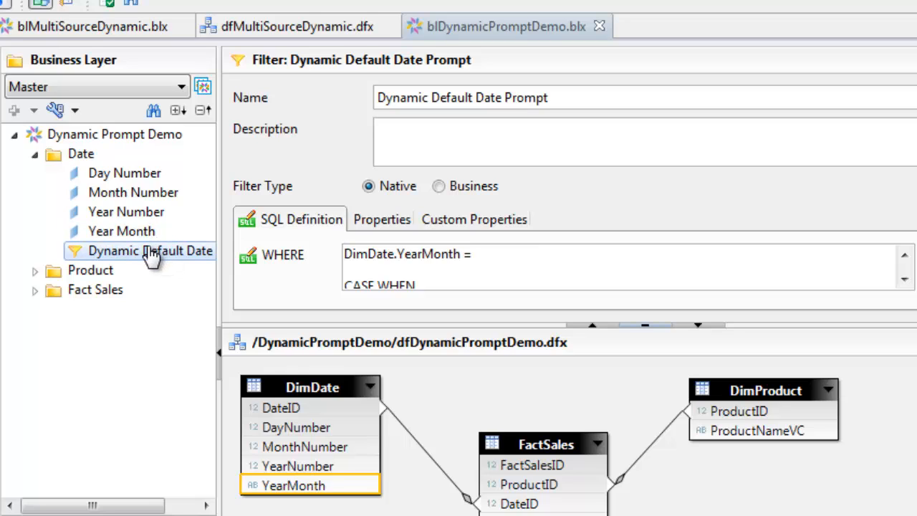
click(461, 264)
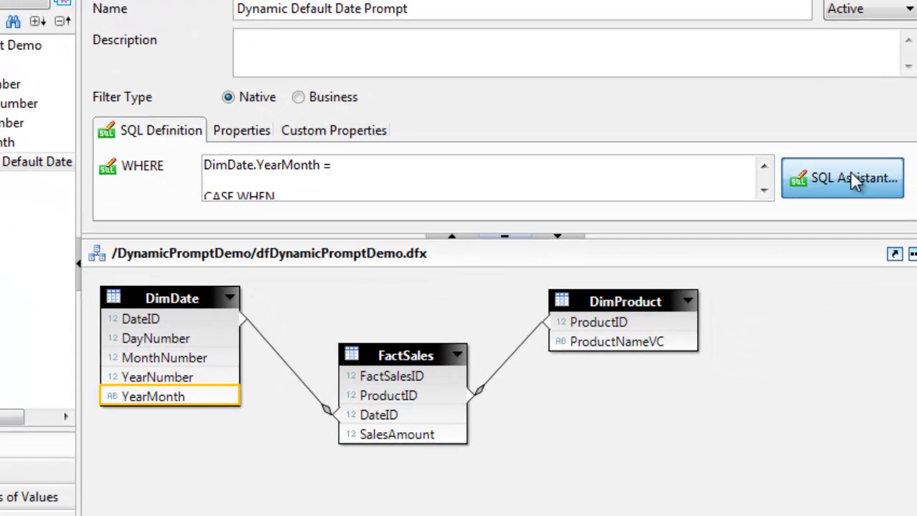
click(850, 177)
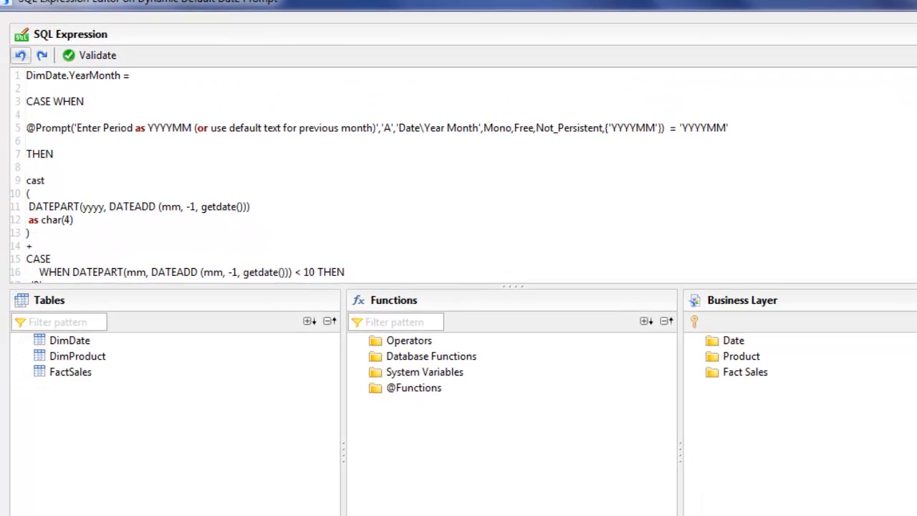
drag(512, 515, 512, 475)
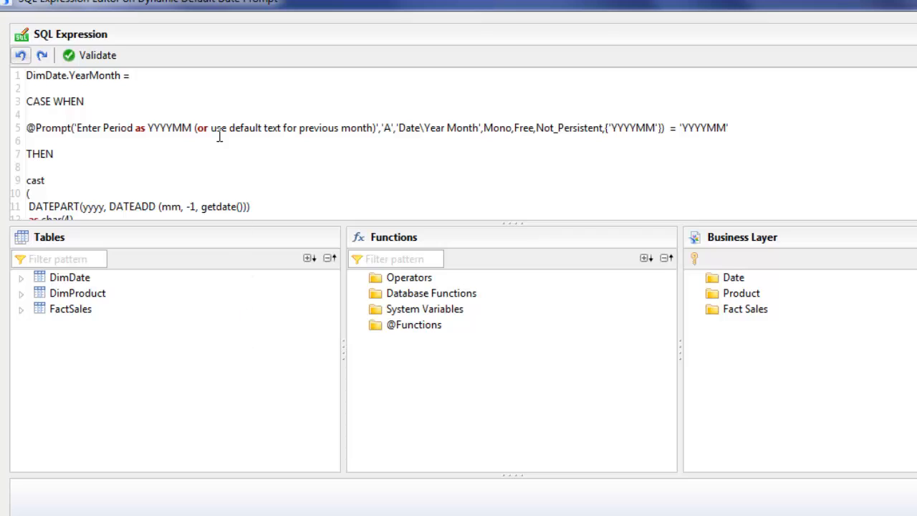
click(136, 76)
drag(74, 75, 112, 76)
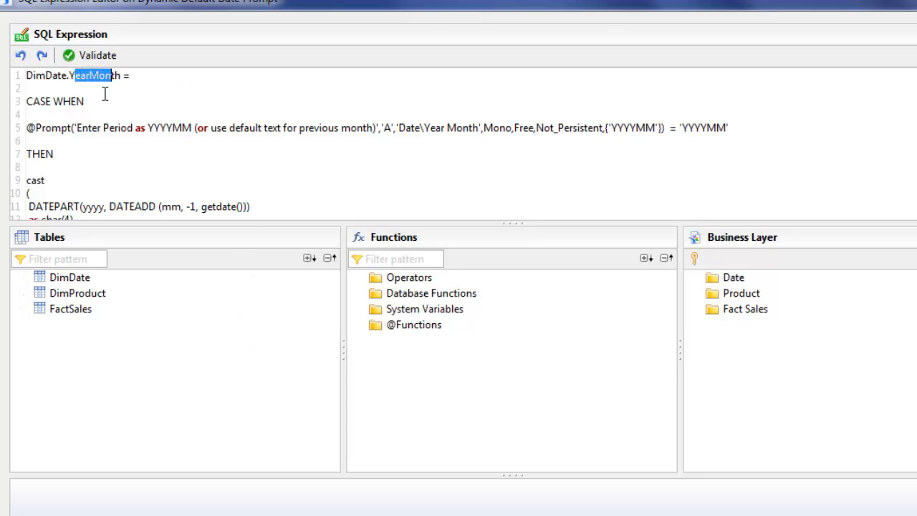
click(102, 101)
click(101, 129)
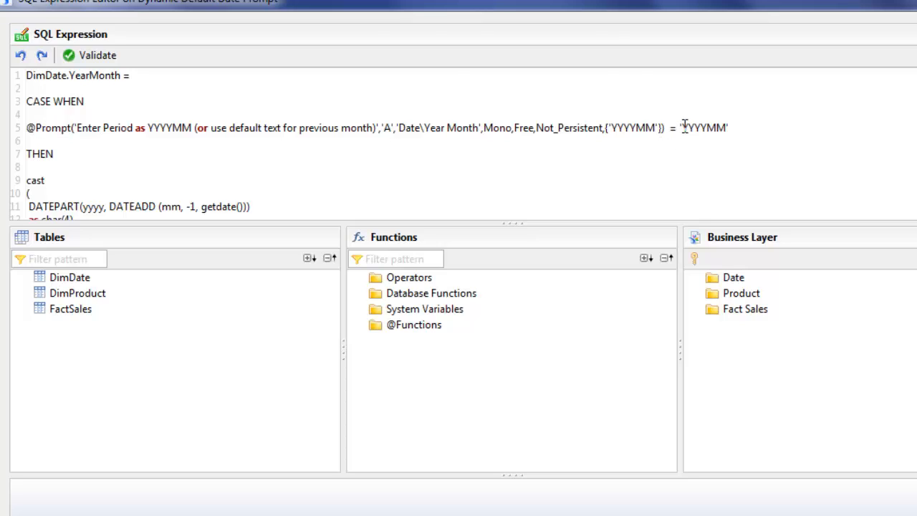
drag(681, 129, 726, 129)
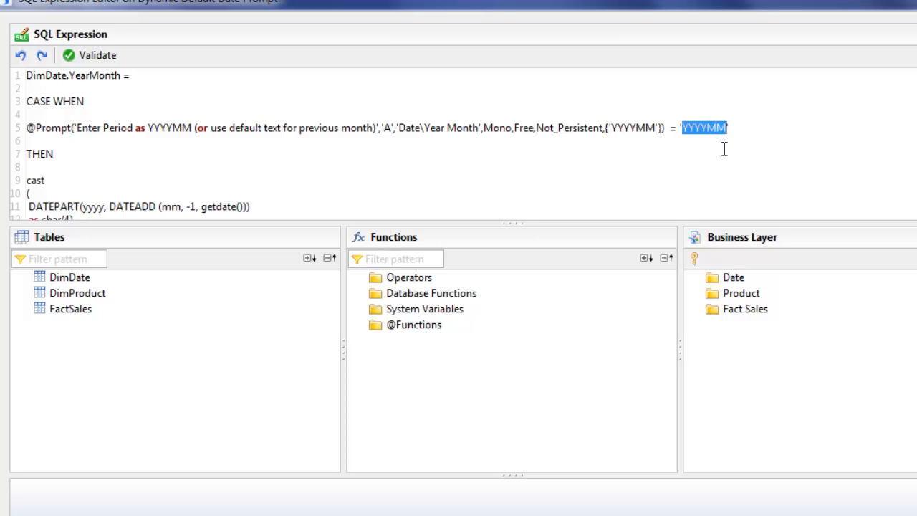
click(315, 169)
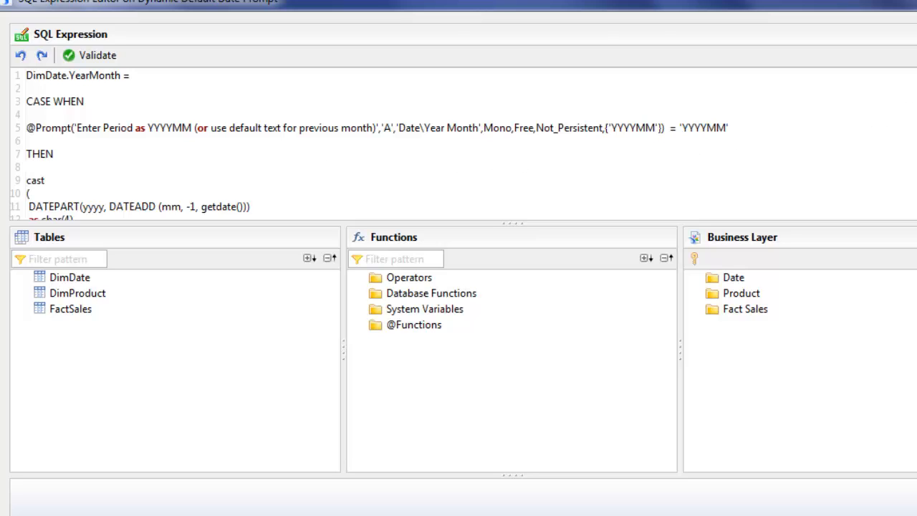
Review the rest of the filter expression, from the THEN branch's previous-month date calculation to the prompt in the ELSE branch.
scroll(369, 143, down, 2)
scroll(369, 144, down, 1)
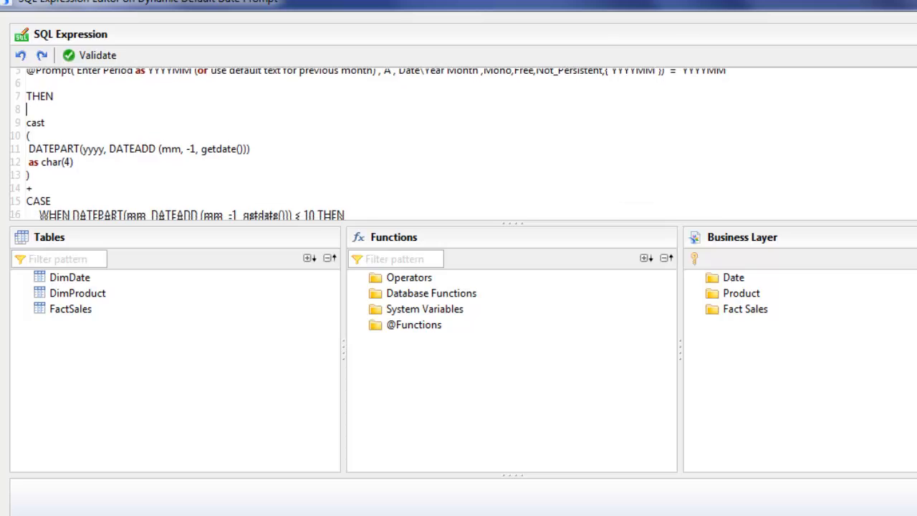
scroll(177, 147, down, 1)
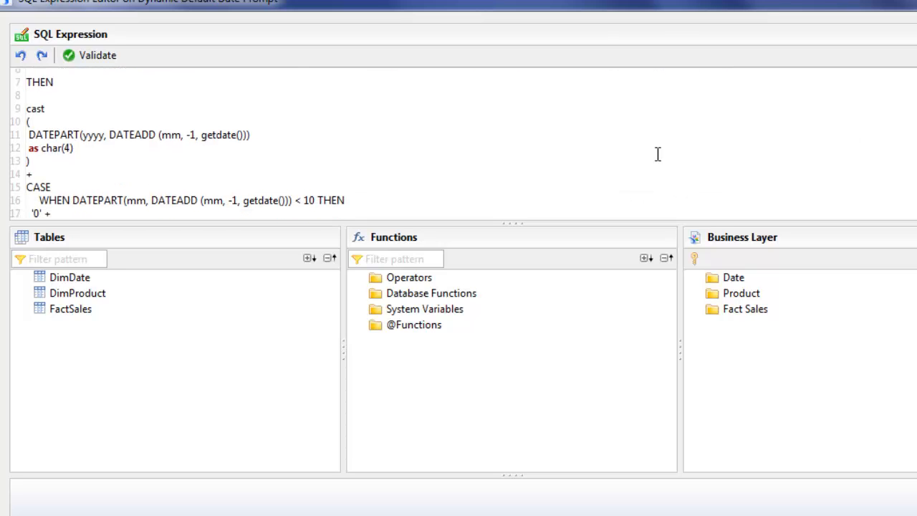
click(419, 157)
scroll(458, 143, up, 1)
scroll(458, 143, down, 5)
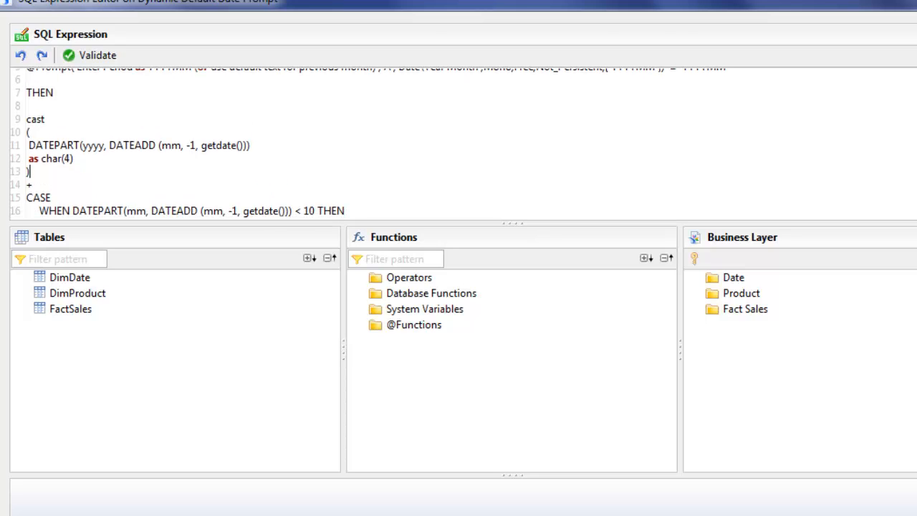
scroll(178, 143, down, 2)
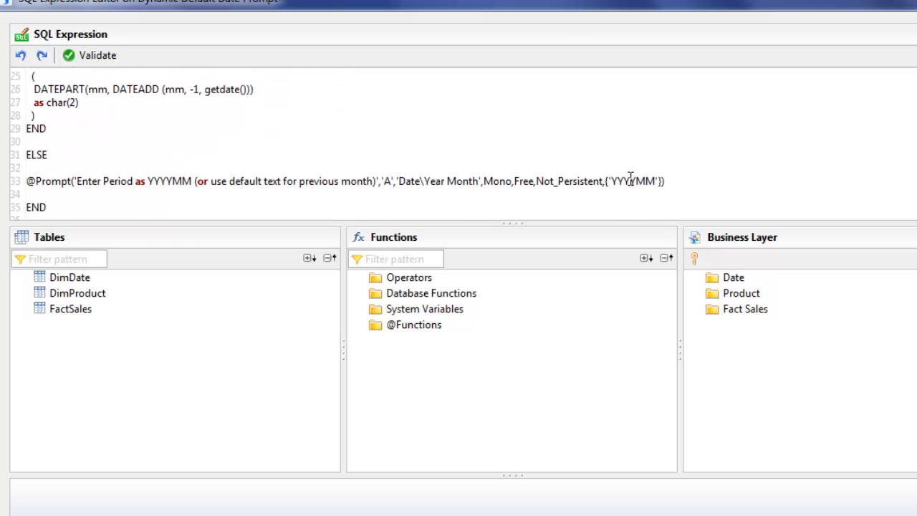
scroll(369, 144, up, 8)
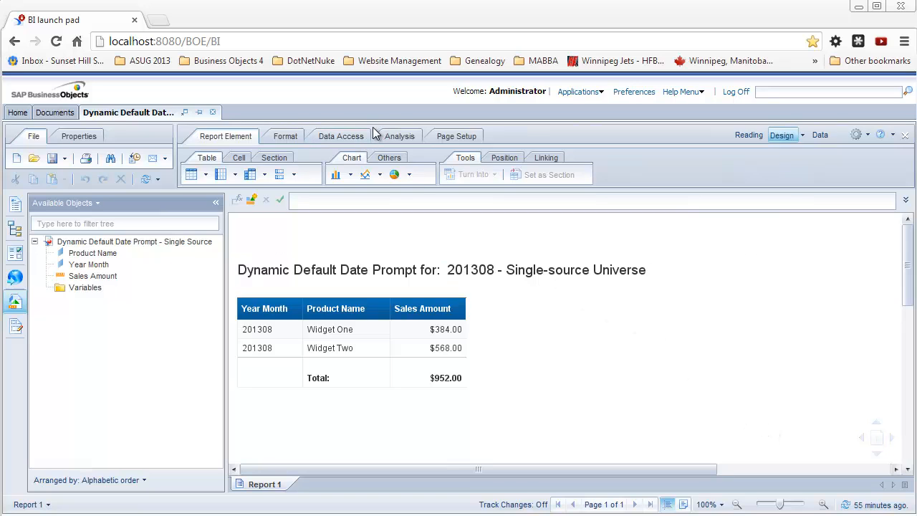
Switch to the report in BI launch pad and open its data provider query to inspect the result objects and query filter.
click(339, 135)
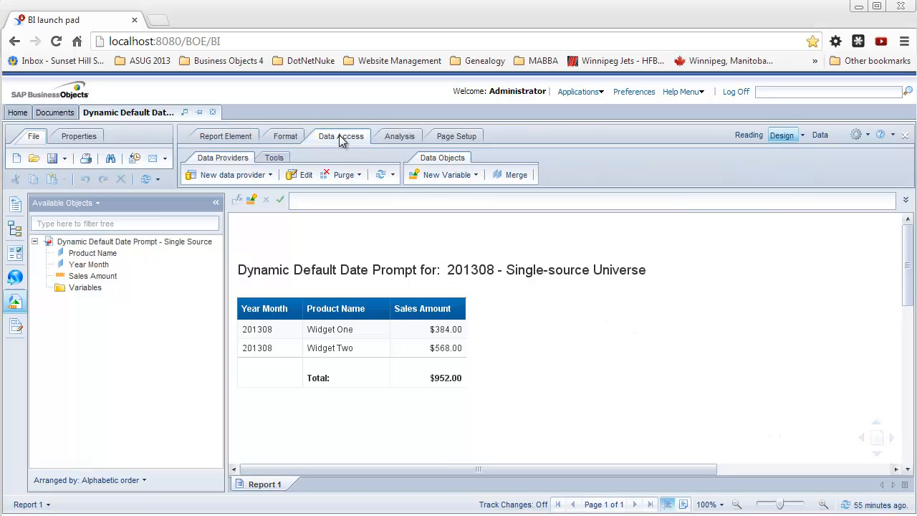
click(299, 176)
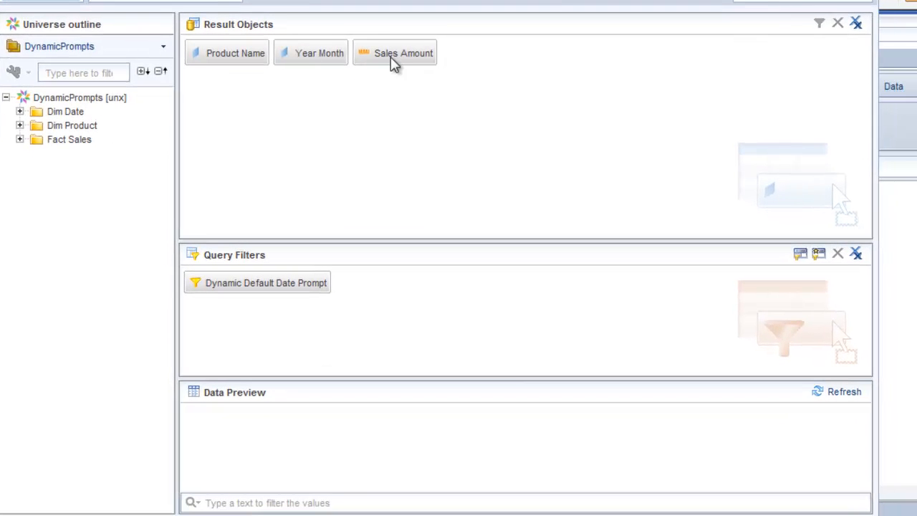
mouse_move(394, 65)
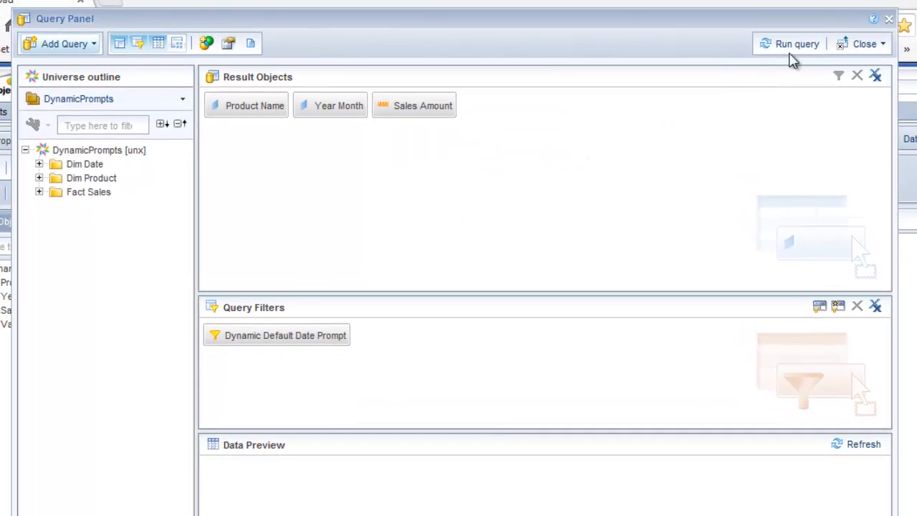
Run the query with 201307 chosen from the refreshed Year Month list as the period prompt value.
click(792, 48)
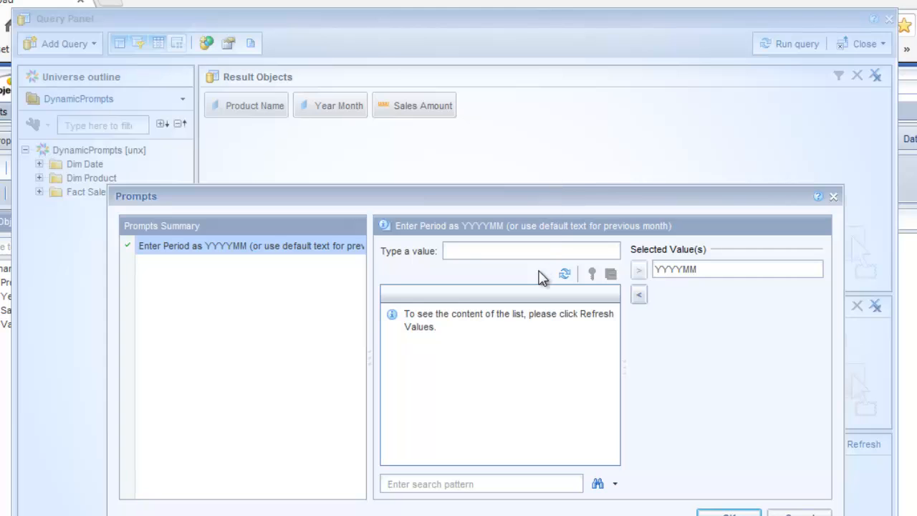
click(564, 275)
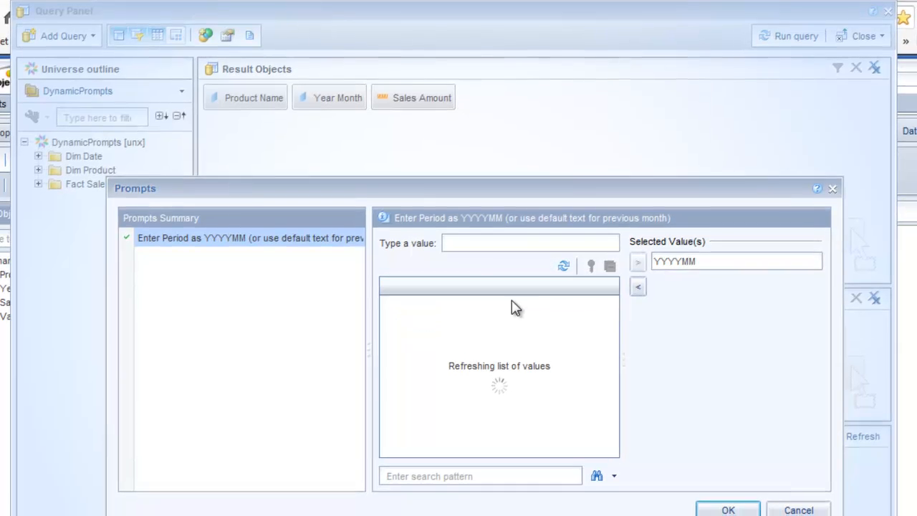
click(393, 281)
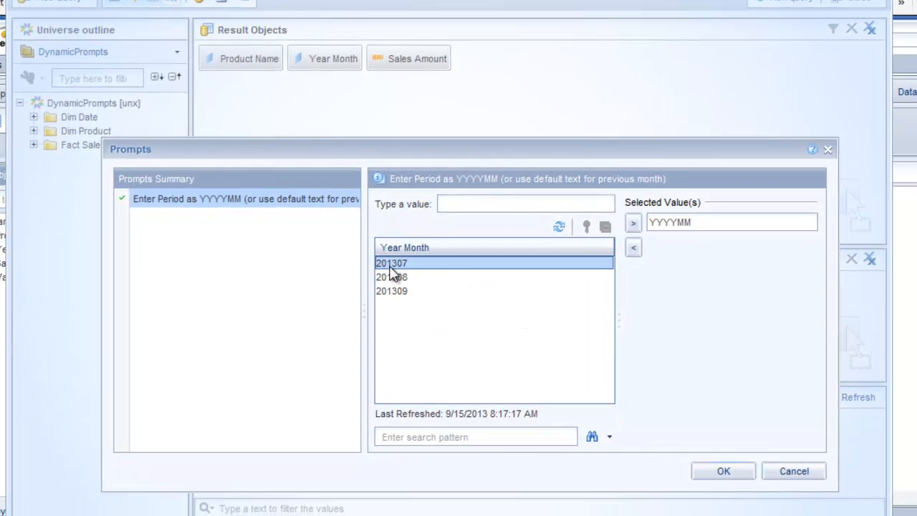
click(633, 222)
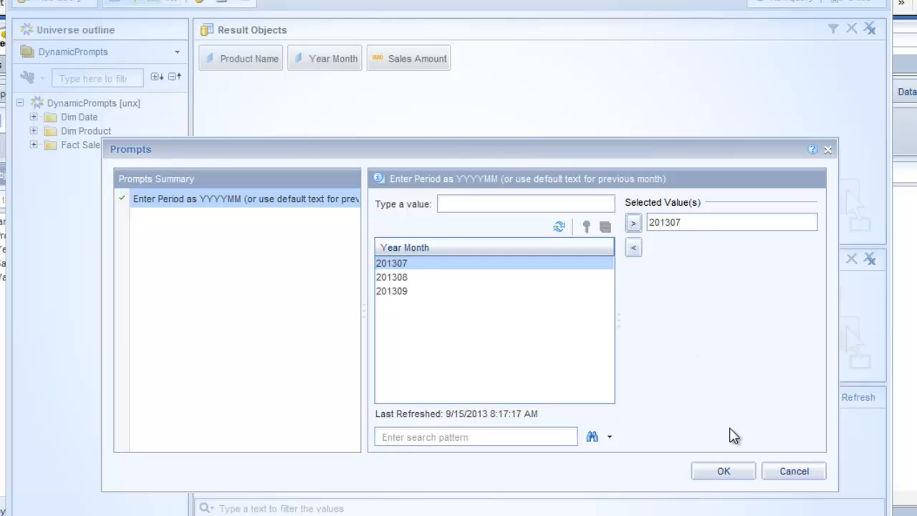
click(714, 475)
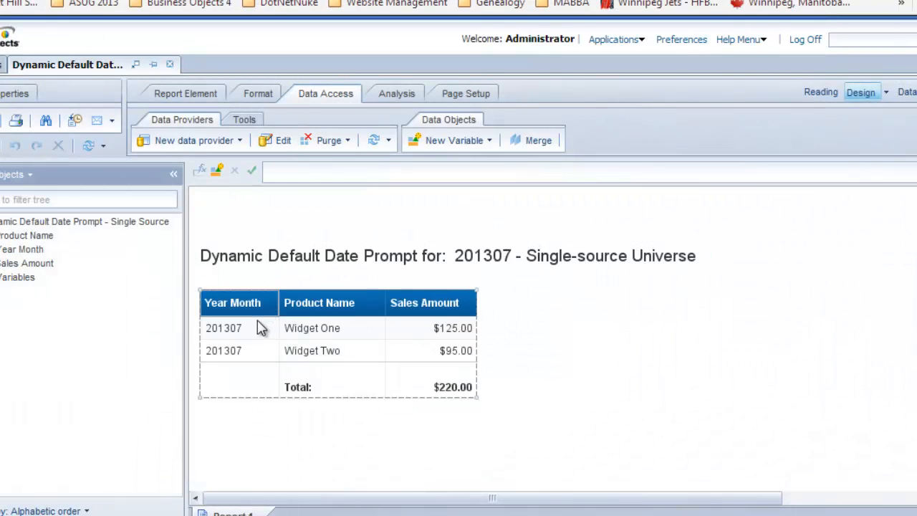
Refresh the single-source report, accepting the default prompt value YYYYMM.
click(92, 148)
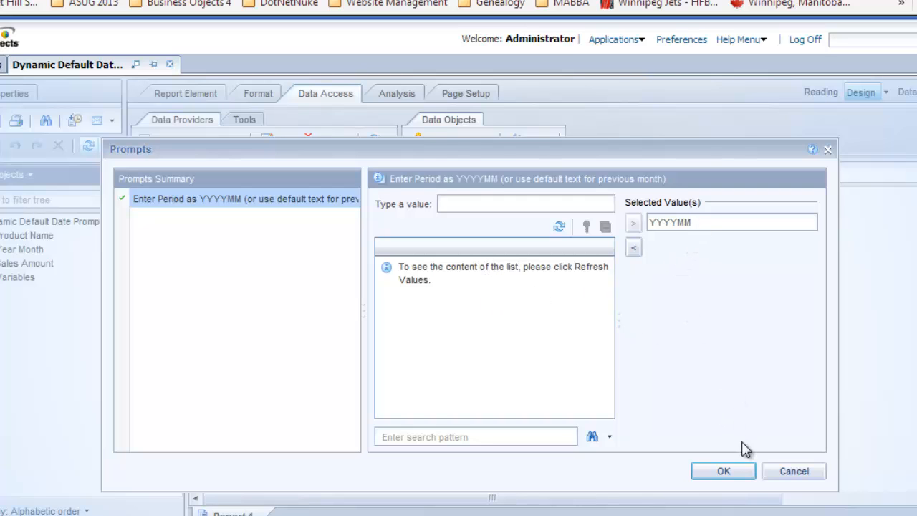
click(731, 474)
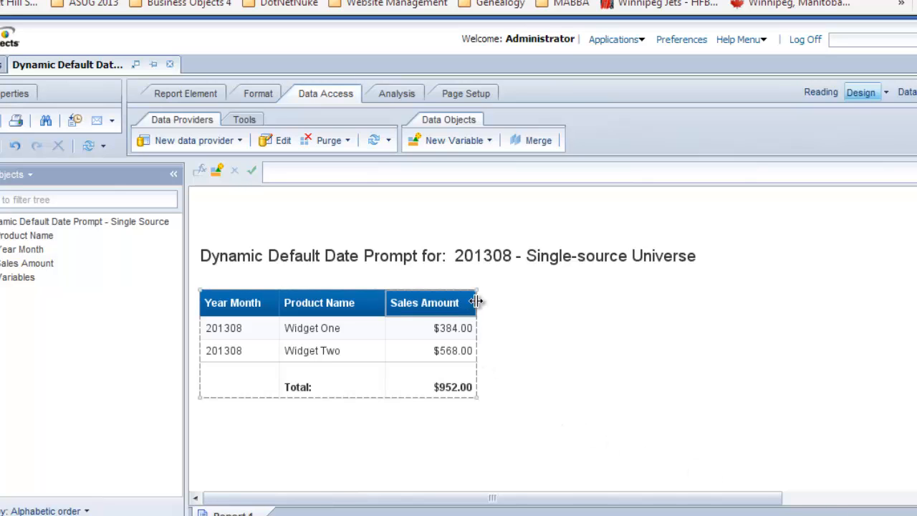
click(491, 269)
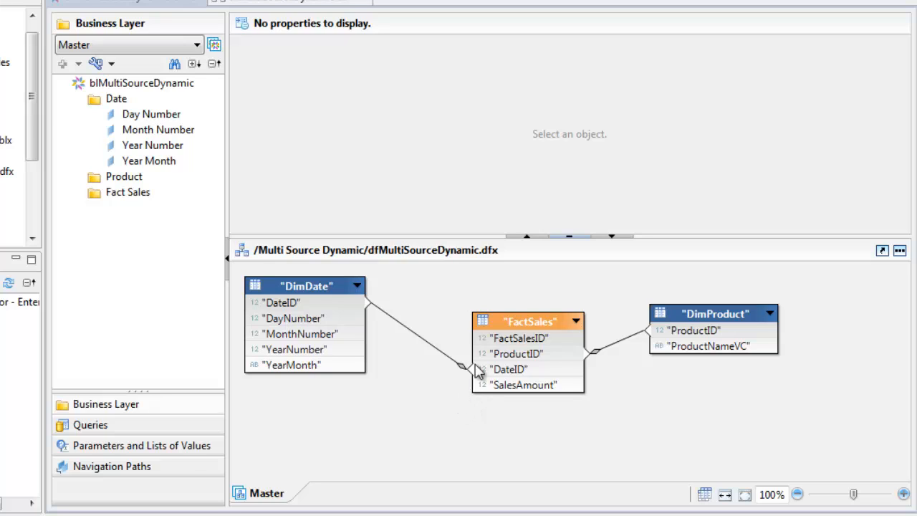
Switch to Information Design Tool, inspect the connections of the tables in the dfMultiSourceDynamic data foundation, and return to the blMultiSourceDynamic business layer.
mouse_move(509, 326)
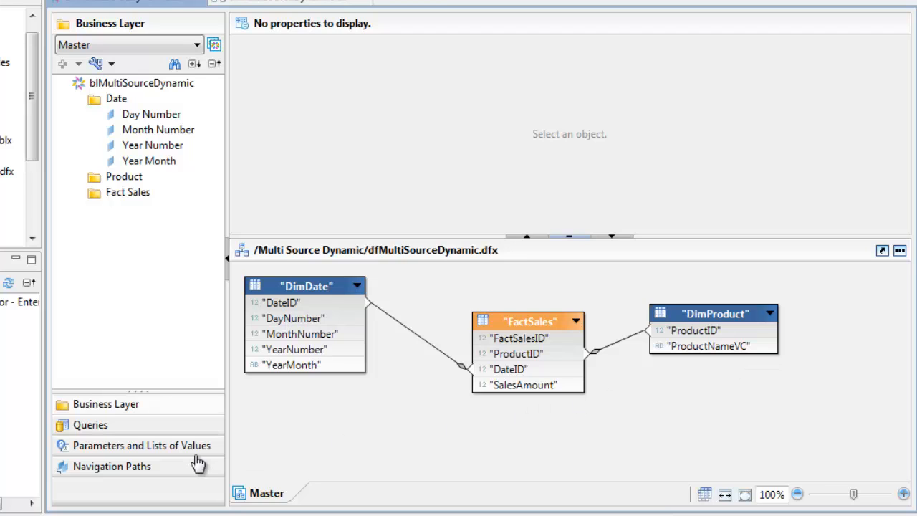
click(218, 3)
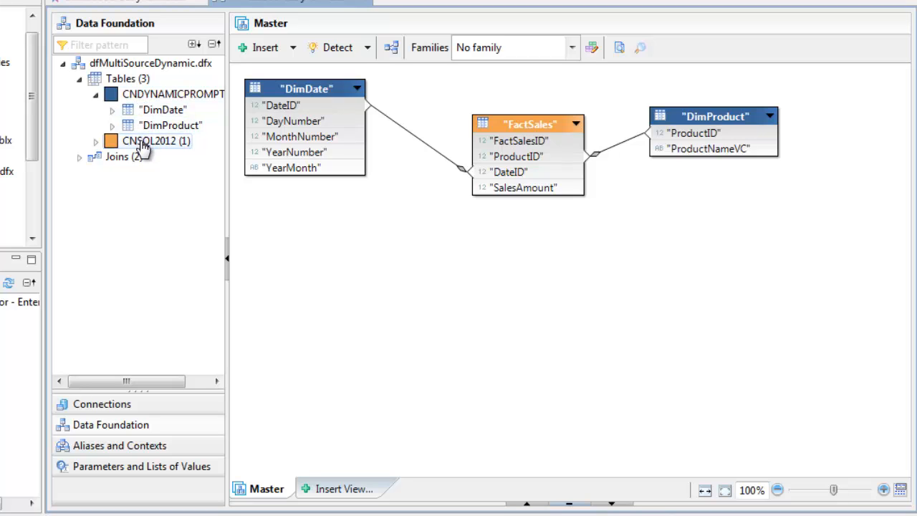
click(127, 3)
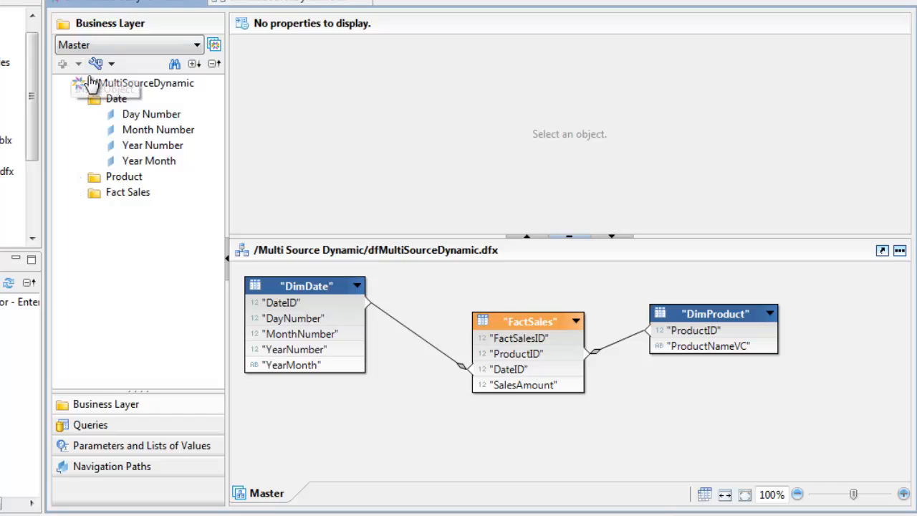
Insert a filter named "Dynamic Date Prompt" in the Date folder of the multi-source business layer.
click(92, 99)
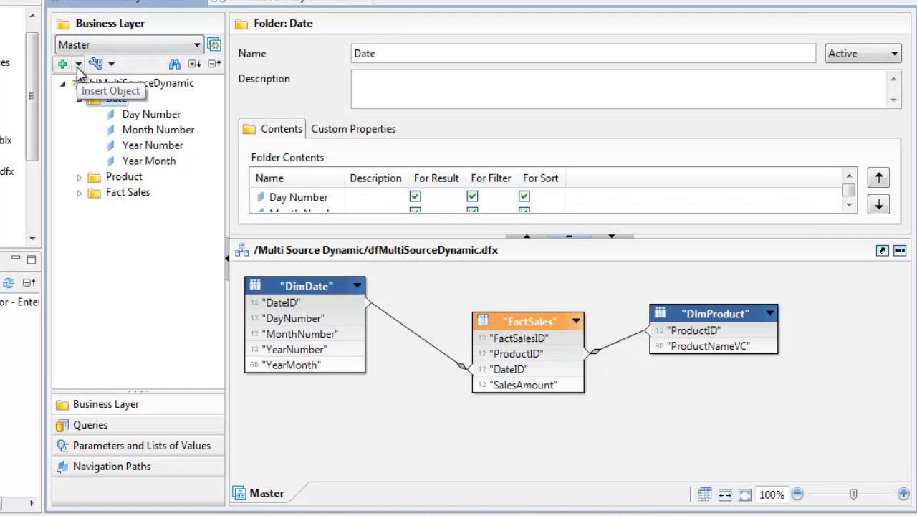
click(78, 63)
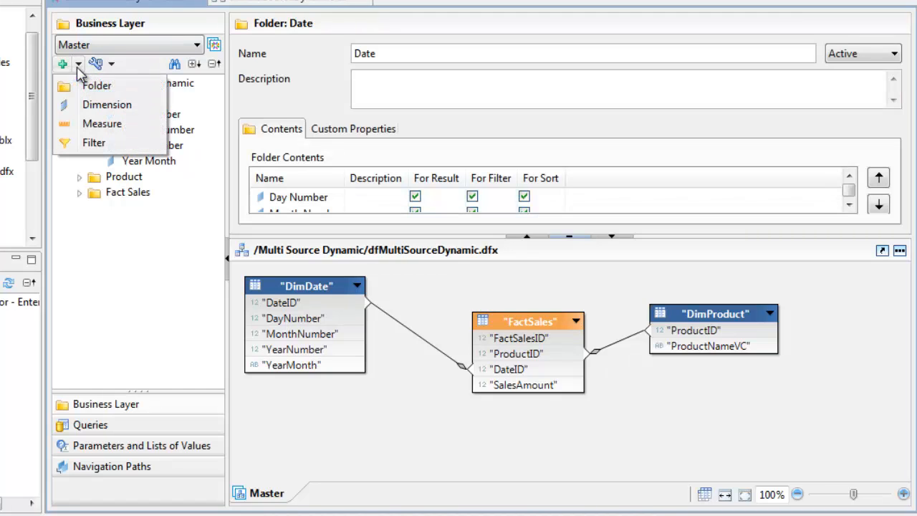
click(93, 144)
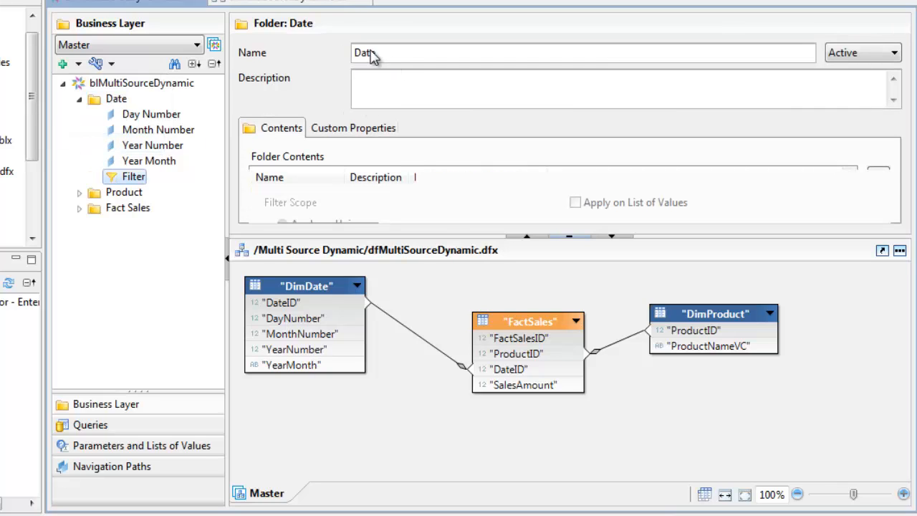
drag(377, 53, 339, 57)
text(Dynamic Date )
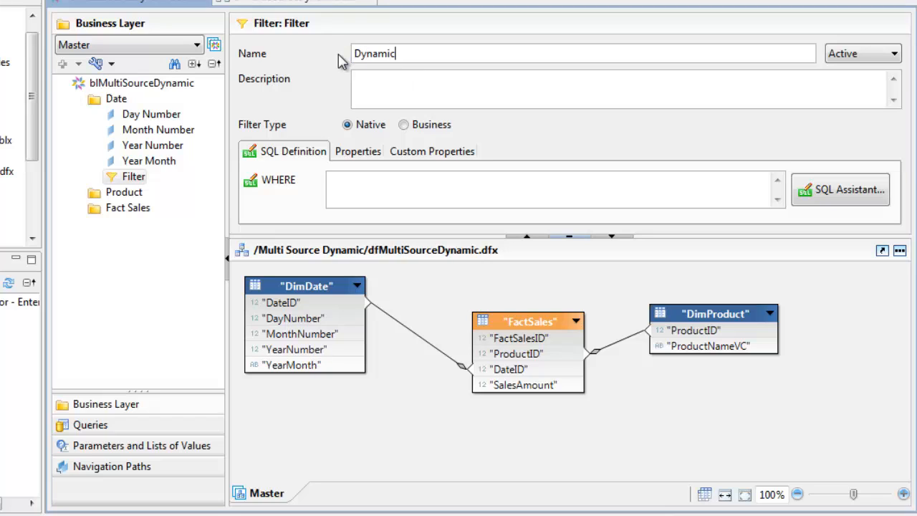
text(Prompt)
Paste the DimDate.YearMonth CASE expression with the YYYYMM period prompt as the new filter's SQL definition and validate it.
click(823, 190)
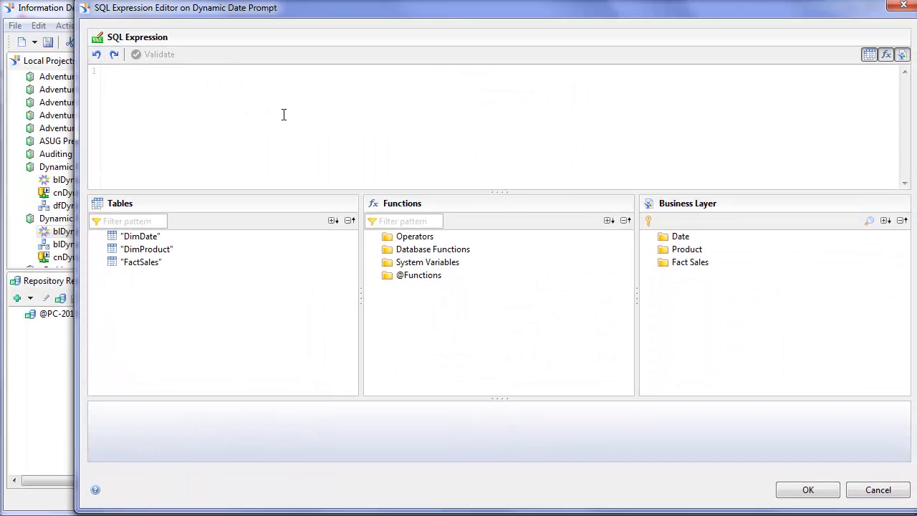
key(ctrl+v)
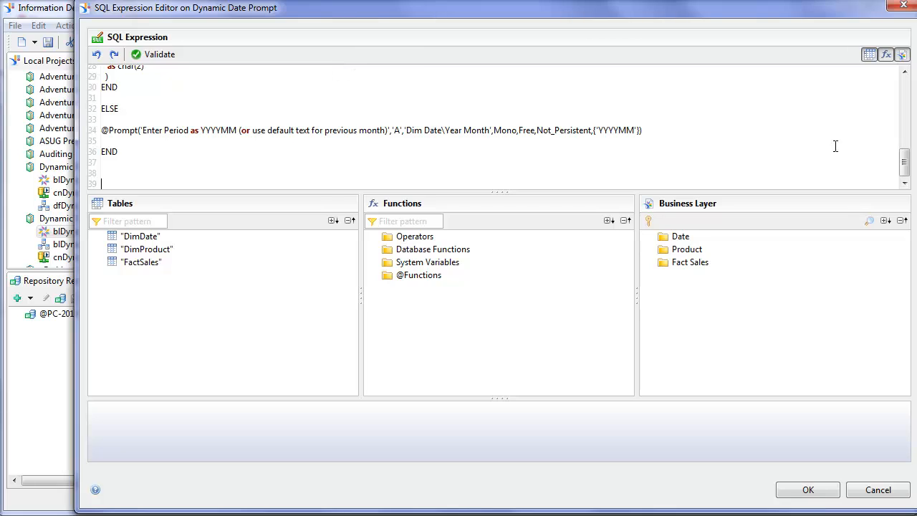
drag(903, 161, 899, 92)
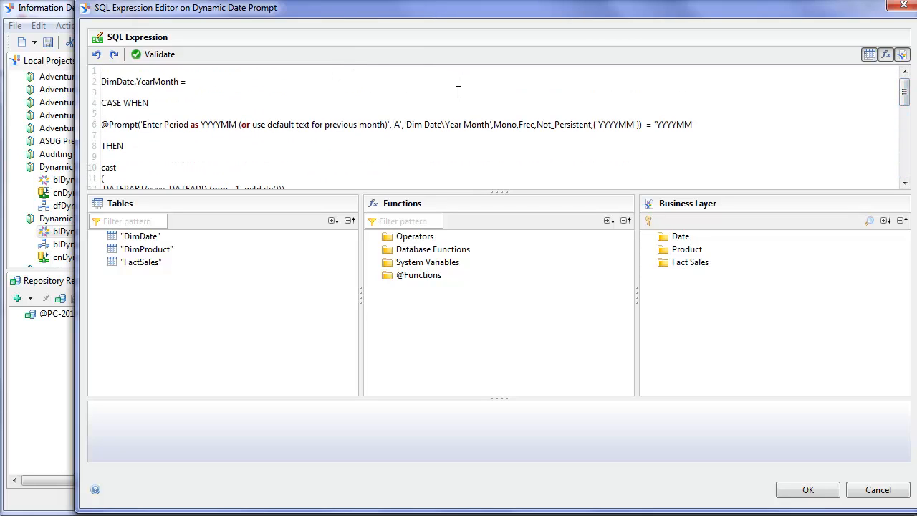
click(161, 56)
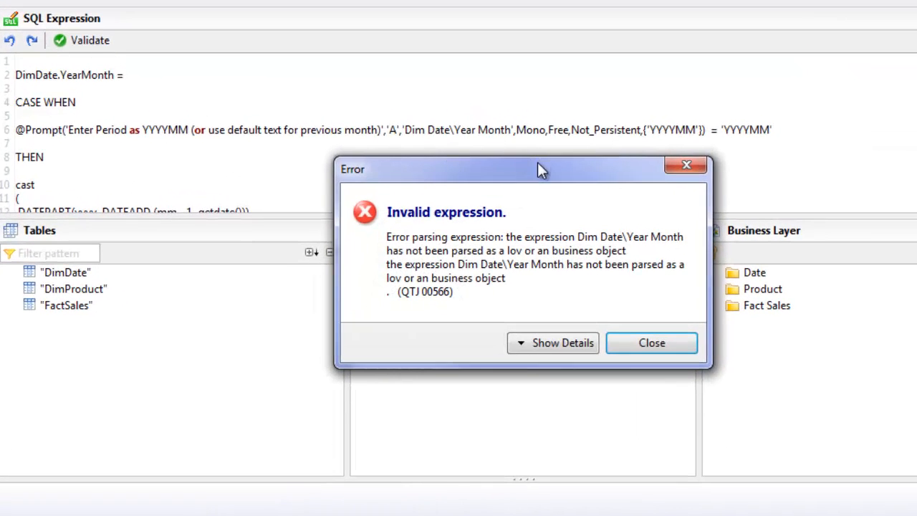
Dismiss the validation error and examine the cast, DATEPART, DATEADD and getdate functions in the filter's CASE expression, leaving the SQL editor without applying it.
drag(521, 157, 368, 116)
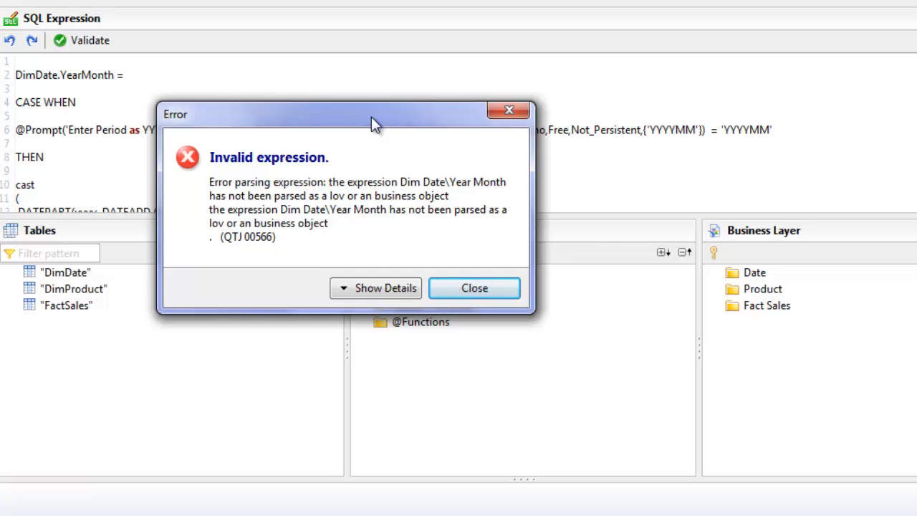
click(474, 288)
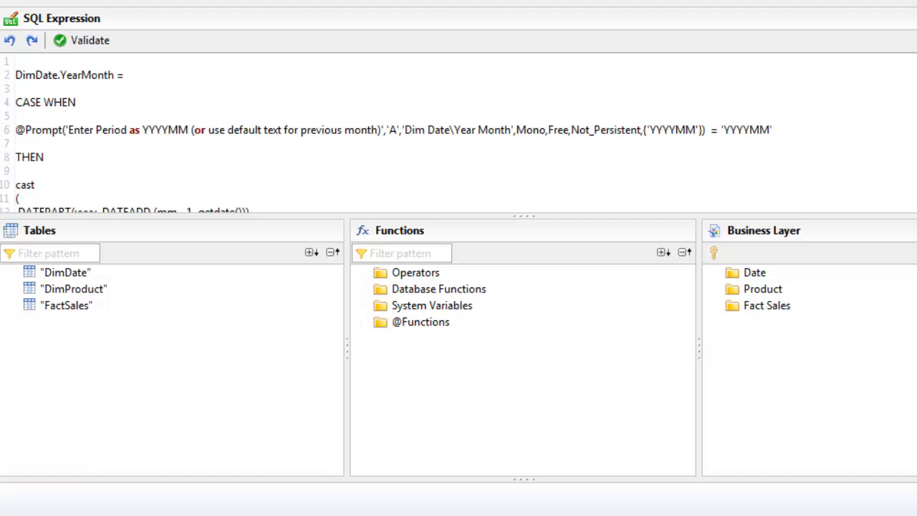
scroll(387, 136, down, 3)
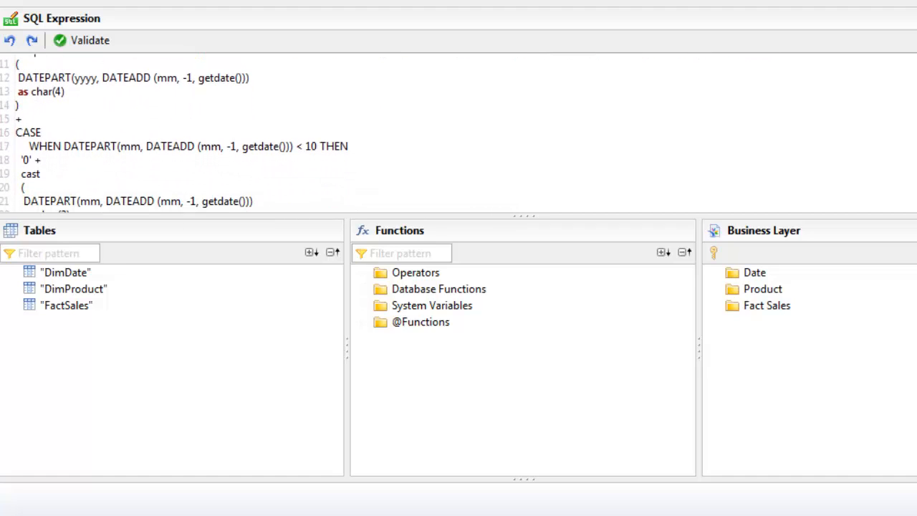
scroll(387, 136, down, 1)
scroll(387, 136, up, 2)
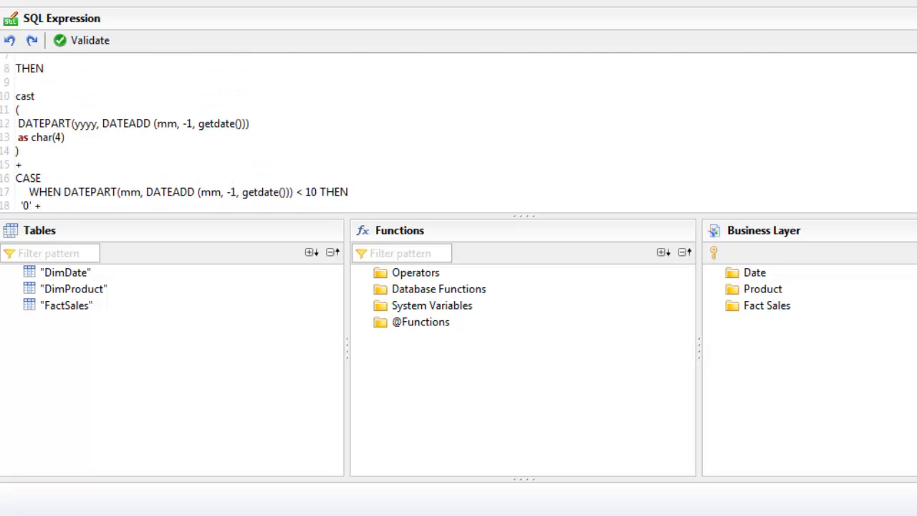
scroll(387, 136, up, 1)
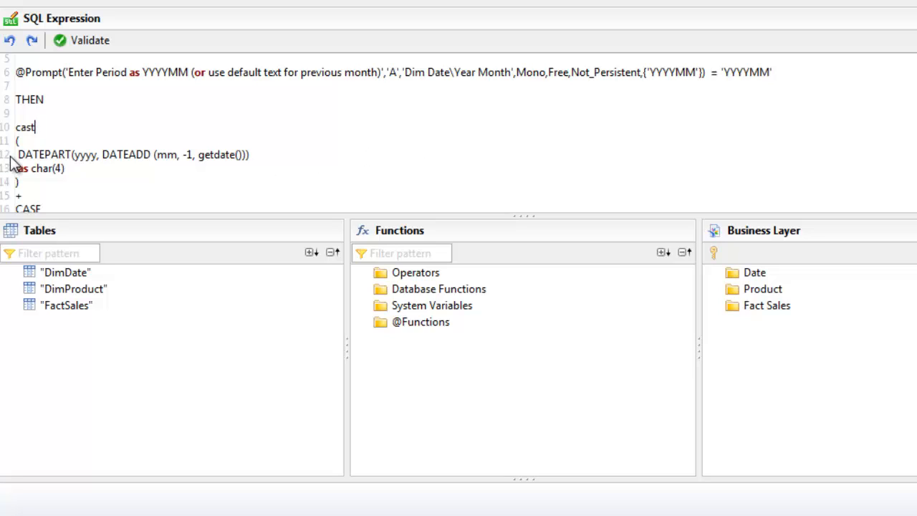
mouse_move(20, 154)
mouse_down()
mouse_move(73, 155)
mouse_move(16, 159)
mouse_up()
click(347, 137)
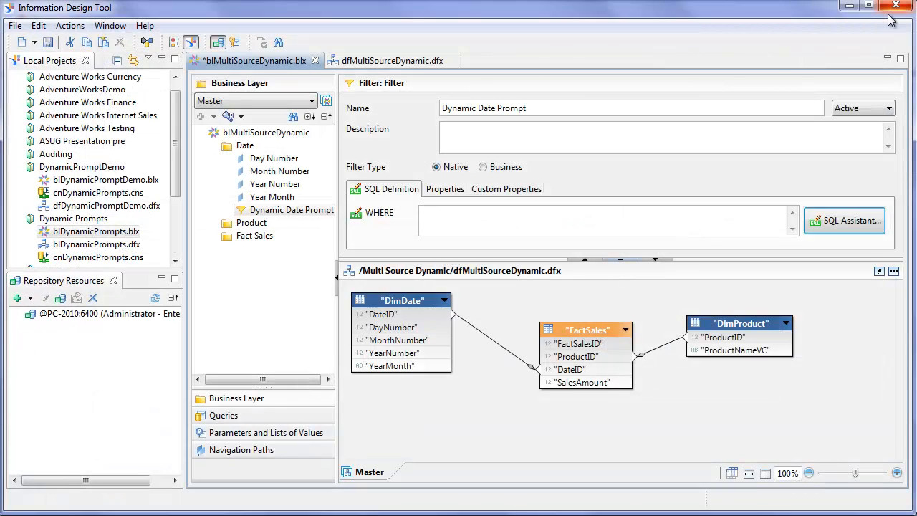
Delete the "Dynamic Date Prompt" filter from the Date folder of the blMultiSourceDynamic business layer.
right_click(309, 210)
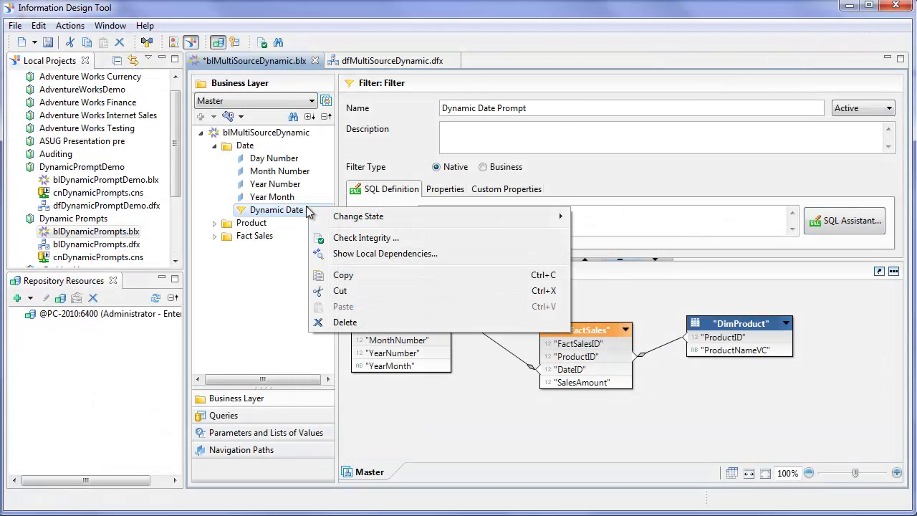
click(346, 322)
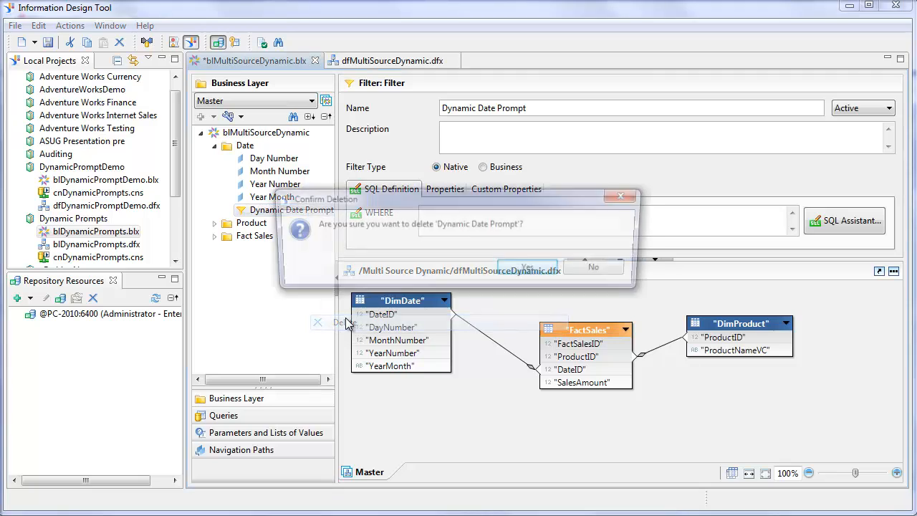
click(528, 268)
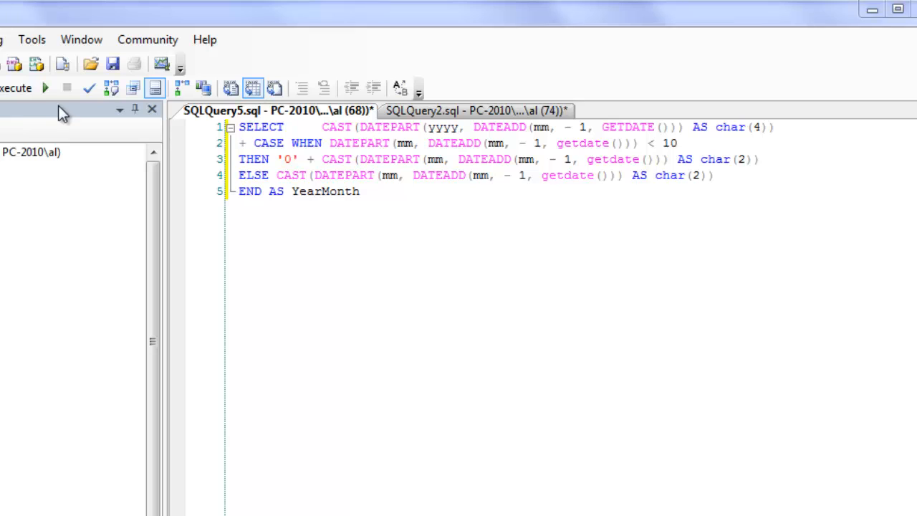
Switch to SQL Server Management Studio and run the SQLQuery5.sql SELECT statement that computes the previous month's YearMonth.
click(13, 88)
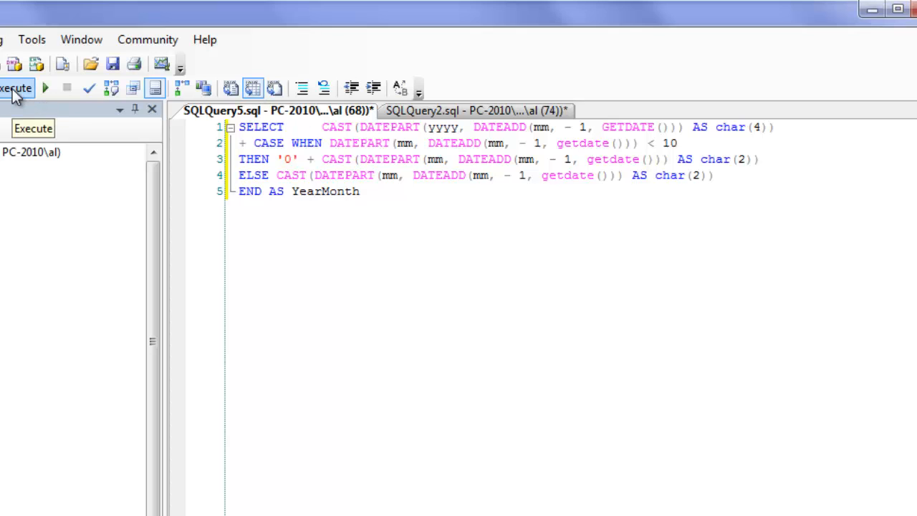
click(12, 89)
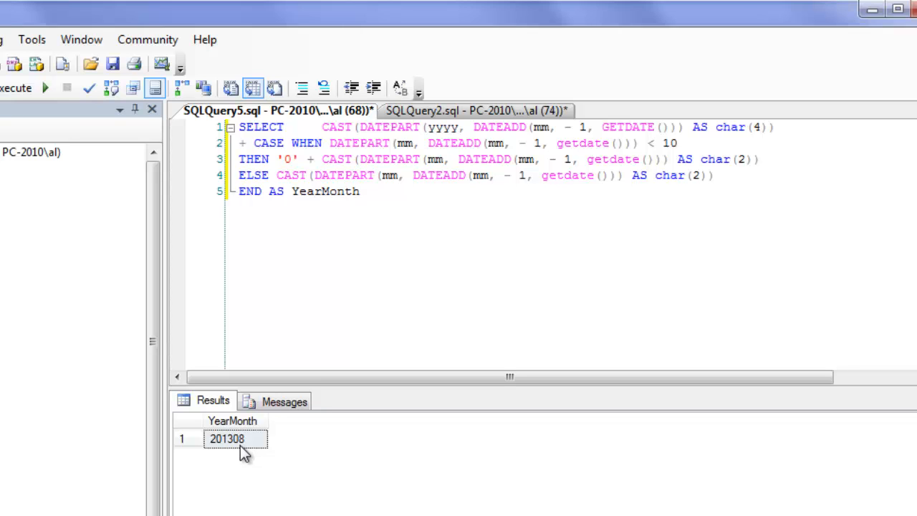
Run the SQLQuery2.sql script to create the view dbo.vwDynamicDatePrompt in the DynamicPrompts database.
click(438, 113)
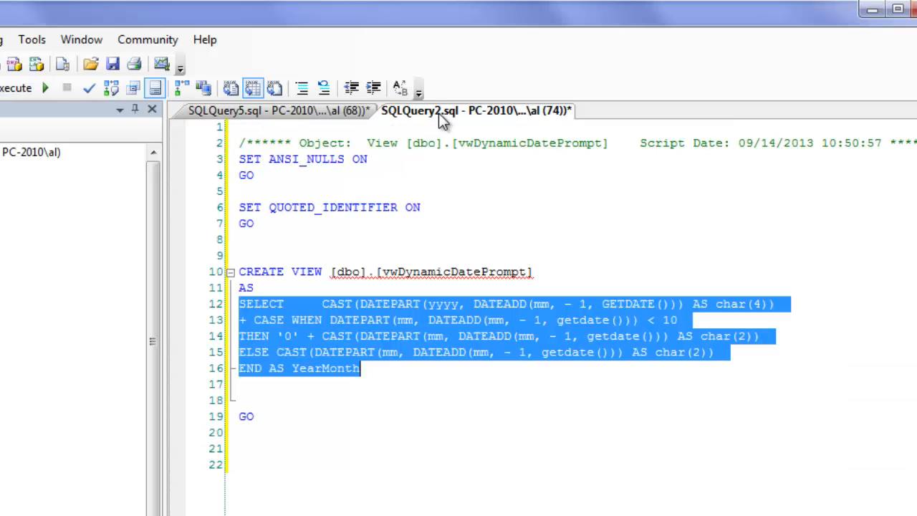
click(375, 208)
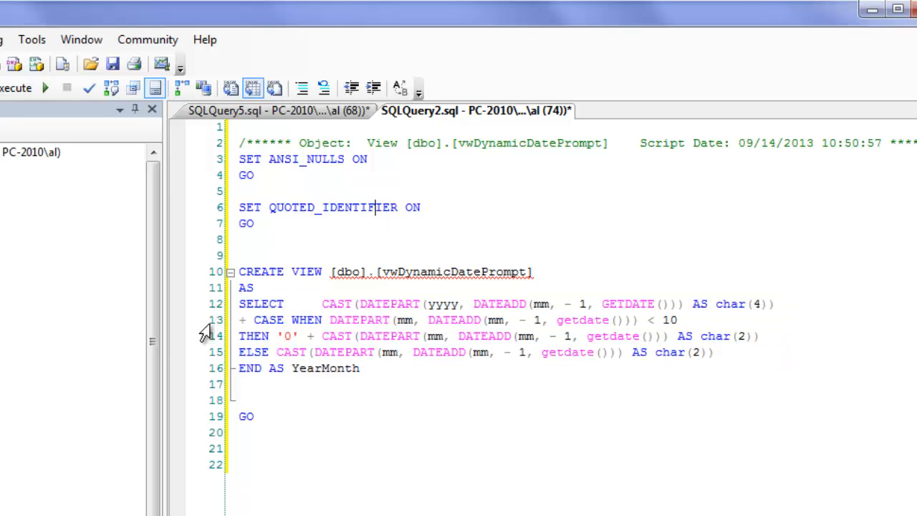
click(364, 373)
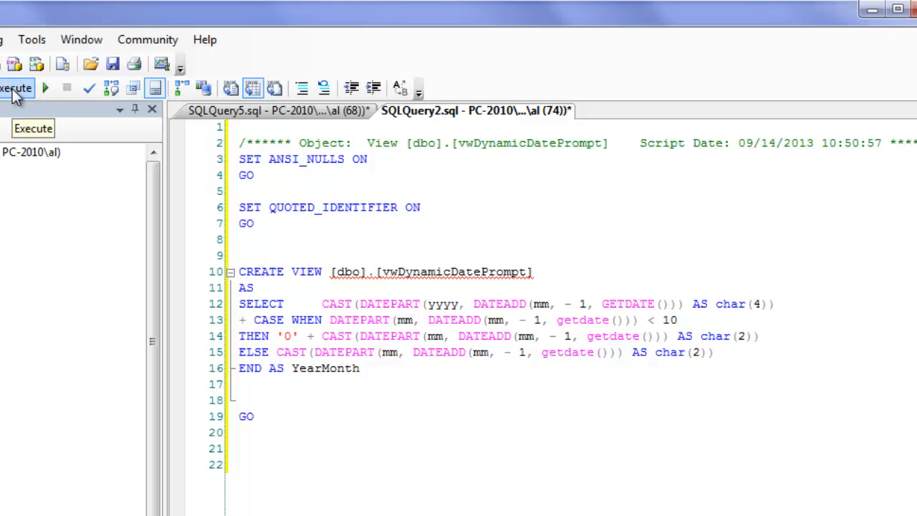
click(14, 92)
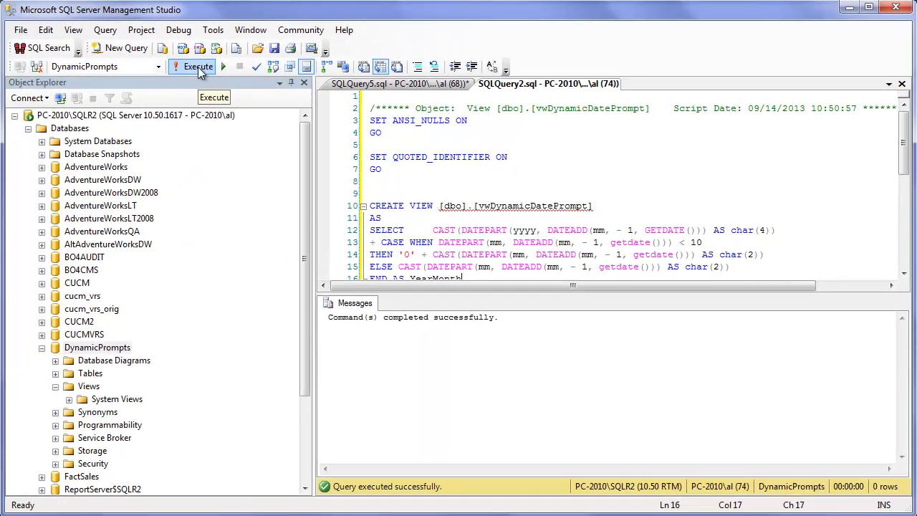
Refresh the Views folder of the DynamicPrompts database and expand it to check for the new view.
click(55, 386)
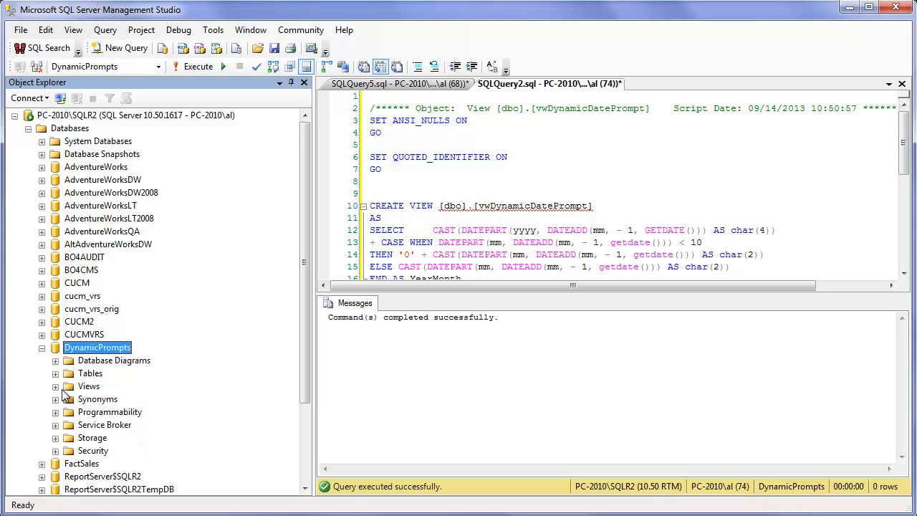
click(86, 387)
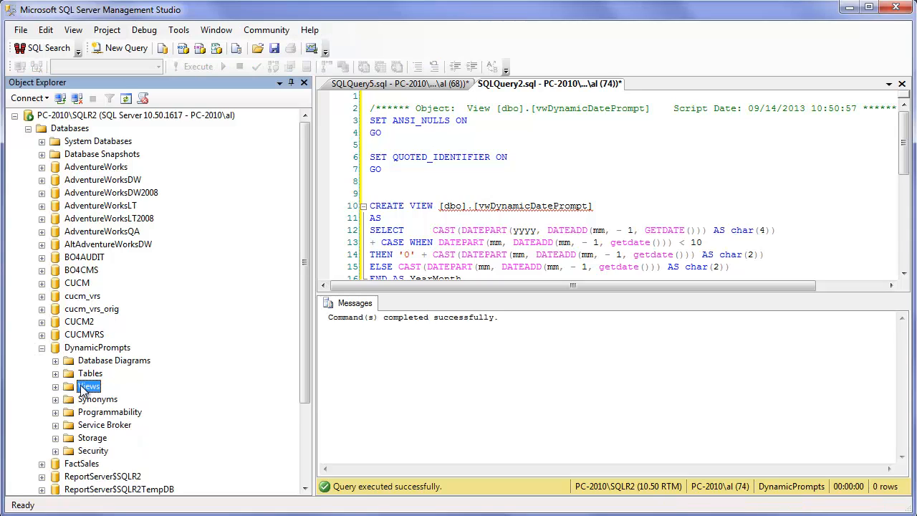
click(125, 98)
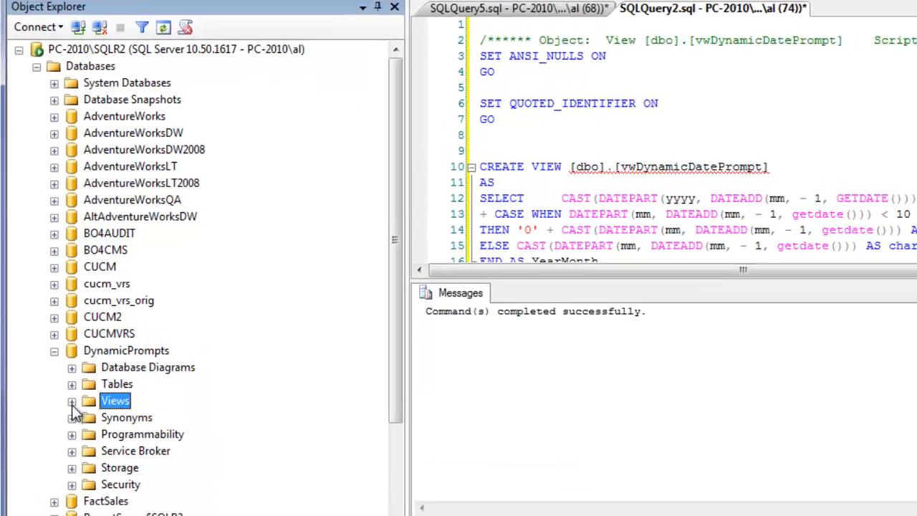
click(55, 386)
click(228, 456)
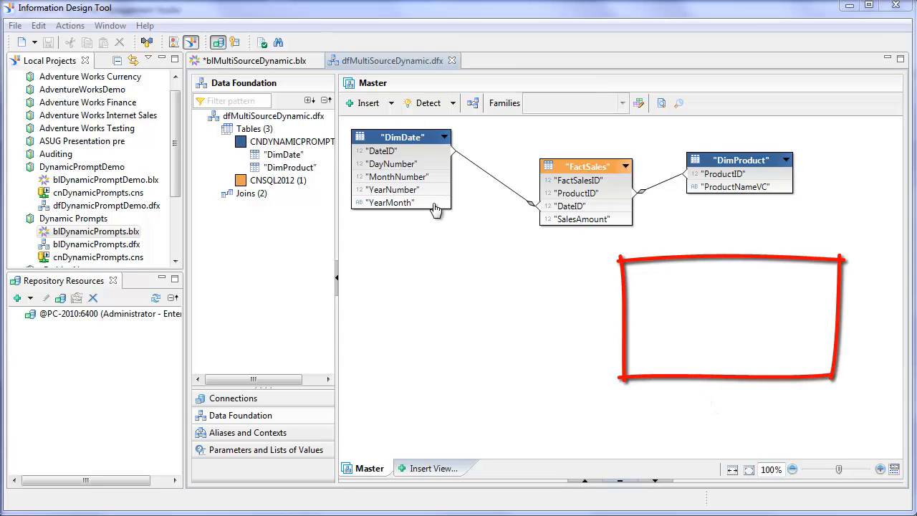
In Information Design Tool, insert vwDynamicDatePrompt from DynamicPrompts.dbo of the CNDYNAMICPROMPTS connection into the dfMultiSourceDynamic data foundation.
right_click(534, 246)
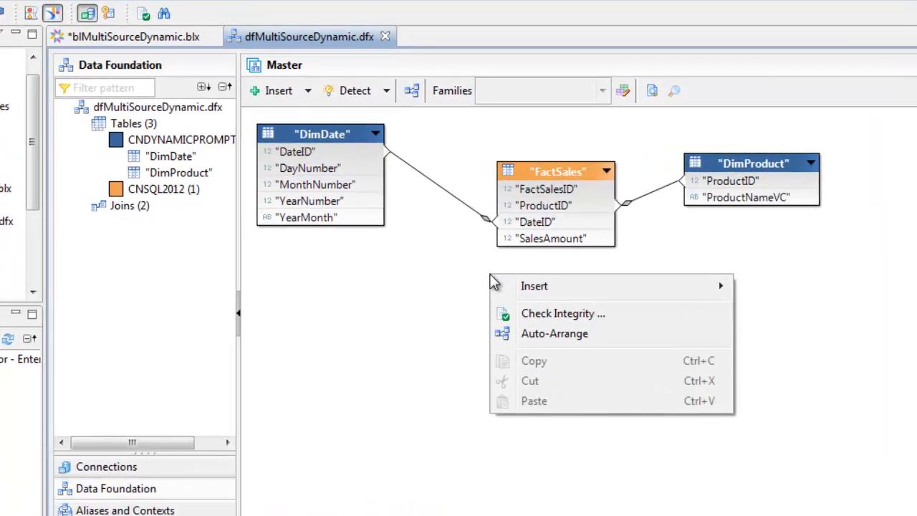
mouse_move(539, 289)
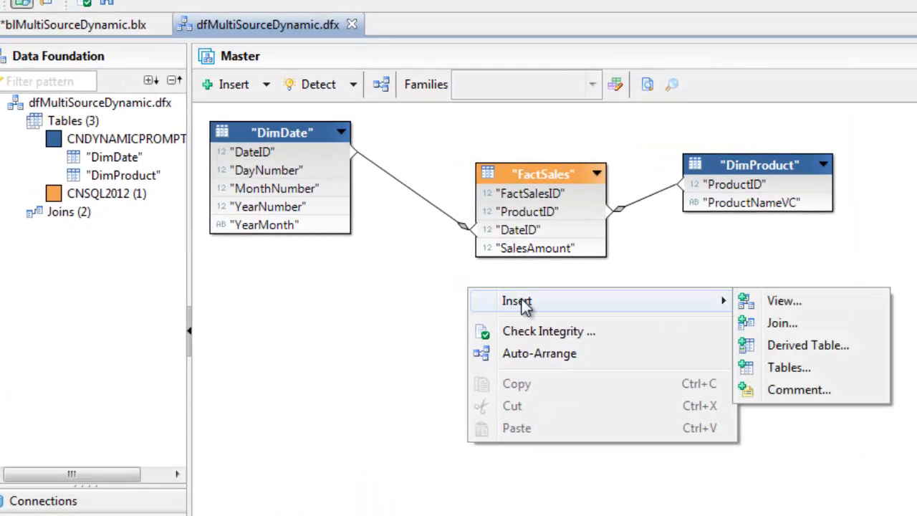
click(797, 371)
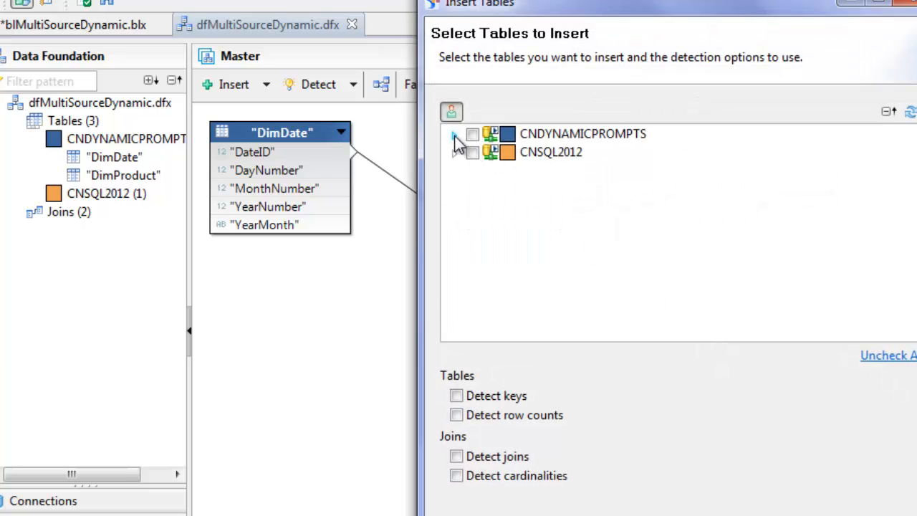
click(455, 135)
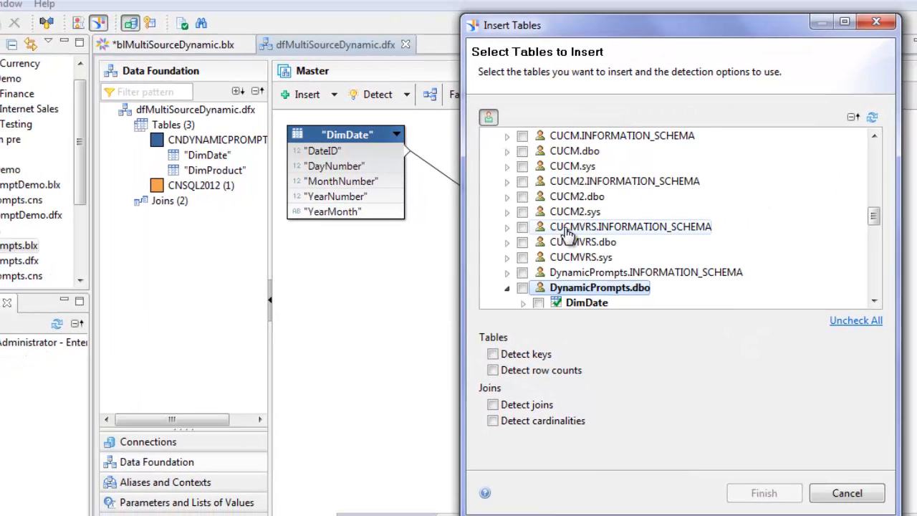
scroll(562, 237, down, 2)
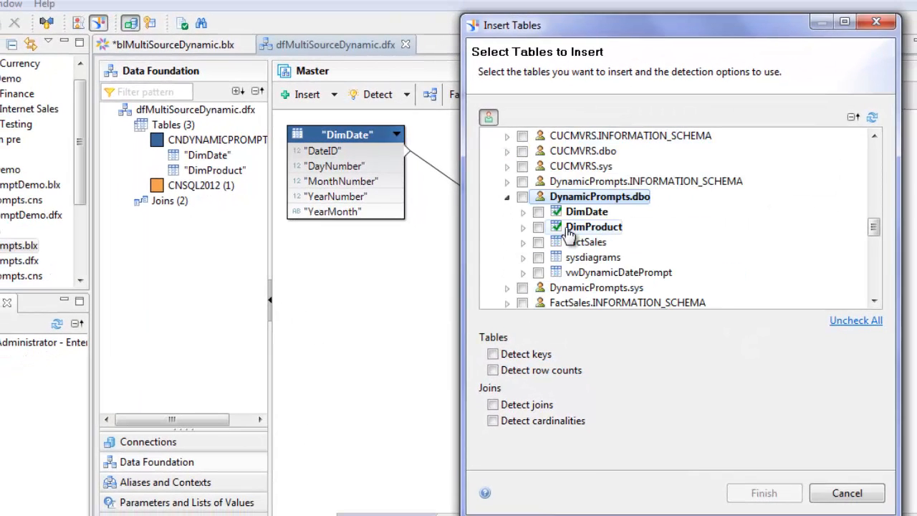
click(538, 273)
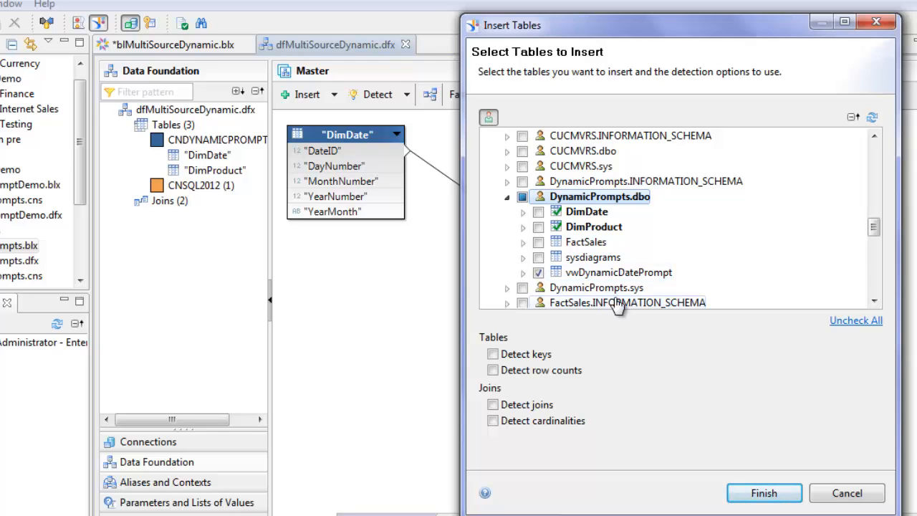
click(759, 491)
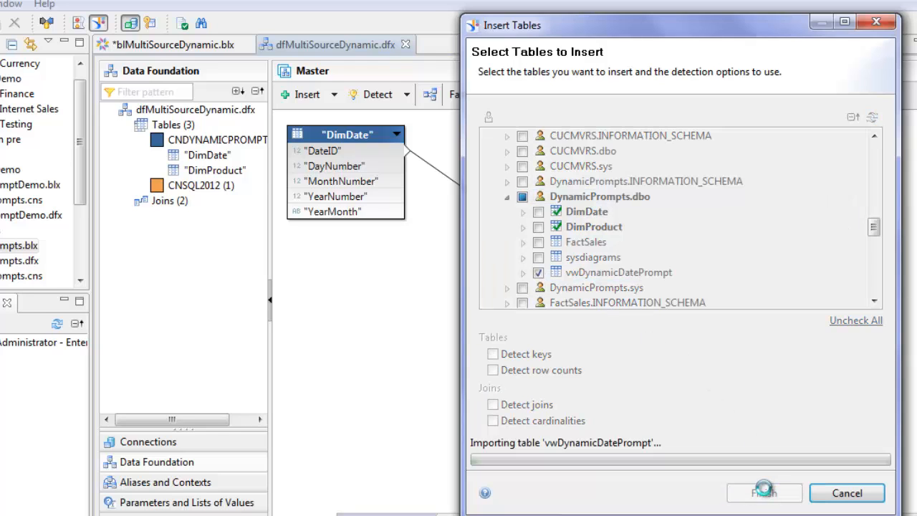
Place the vwDynamicDatePrompt table below DimProduct in the data foundation diagram and save the data foundation.
mouse_move(657, 276)
mouse_down()
mouse_move(786, 264)
mouse_move(814, 270)
mouse_up()
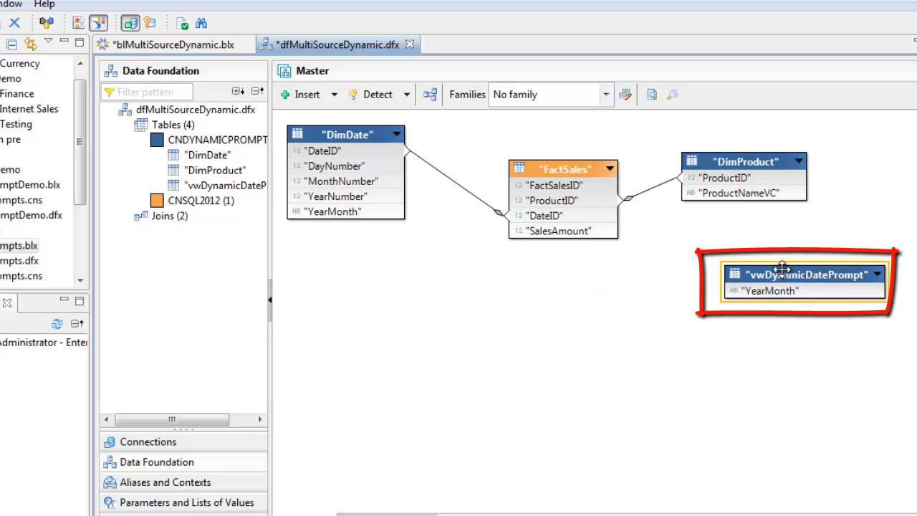
mouse_move(773, 301)
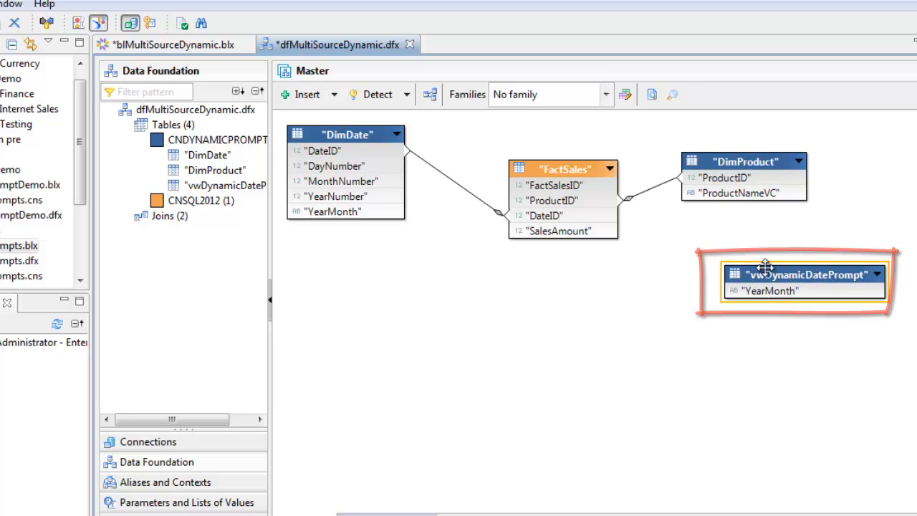
drag(762, 267, 729, 244)
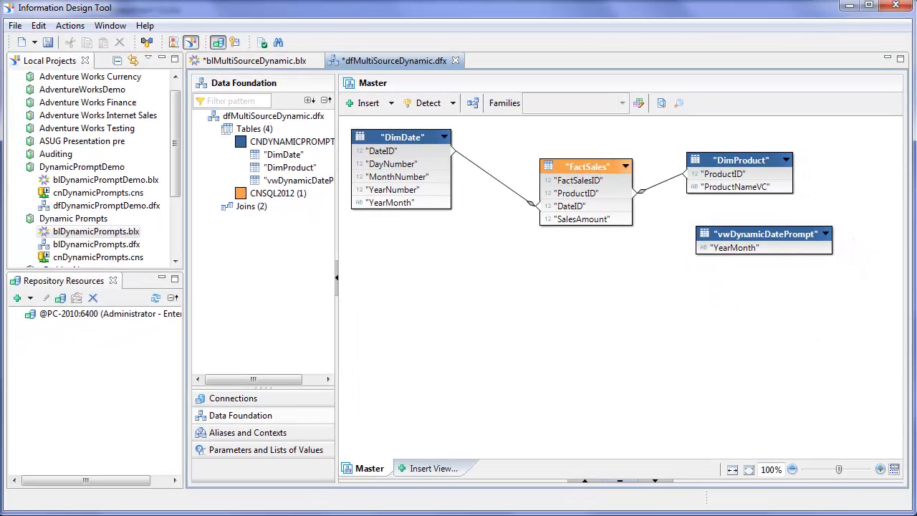
key(ctrl+s)
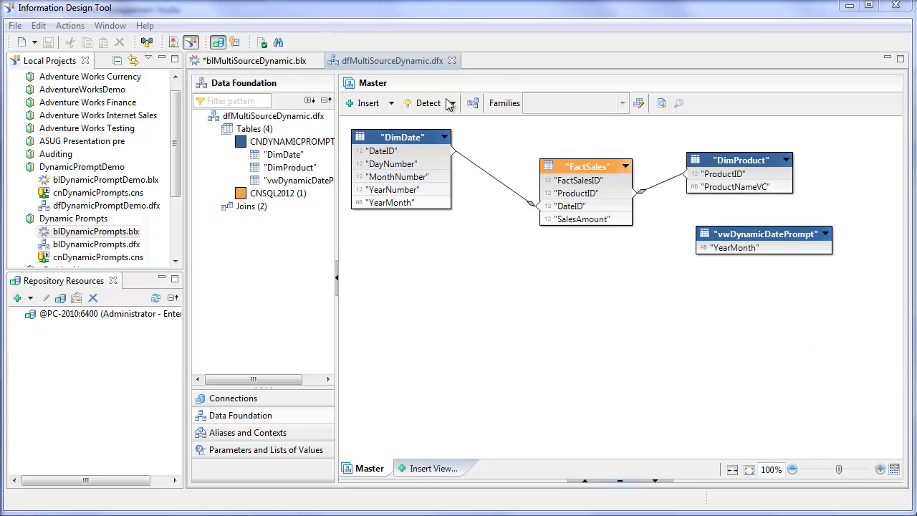
In the blMultiSourceDynamic business layer, add a dimension named Last Month to the Date folder.
click(257, 61)
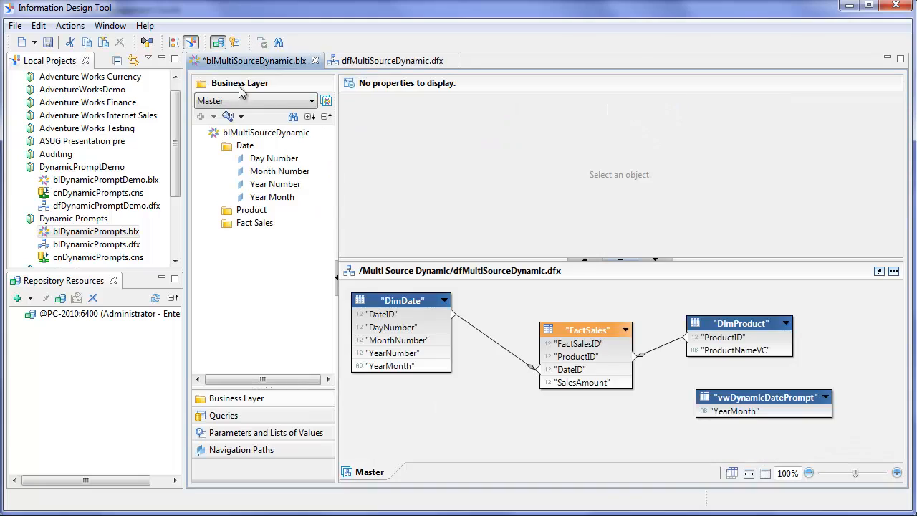
click(242, 146)
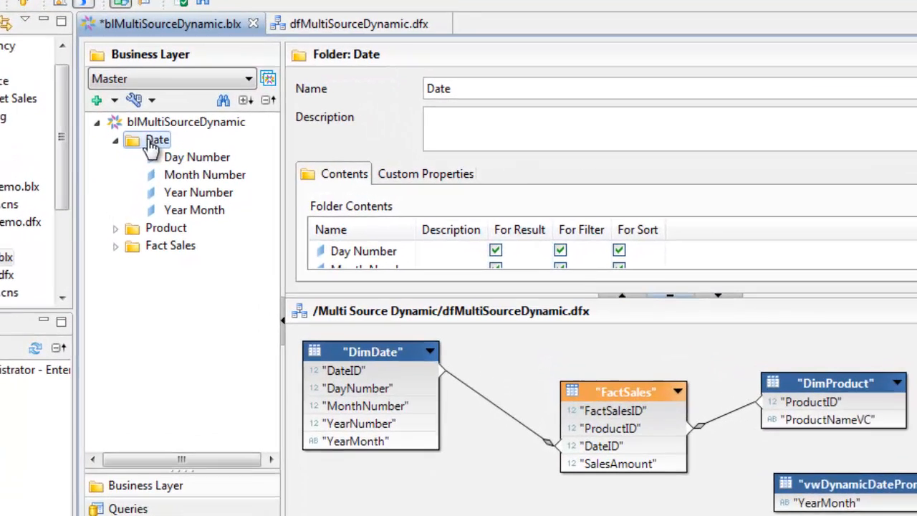
click(213, 116)
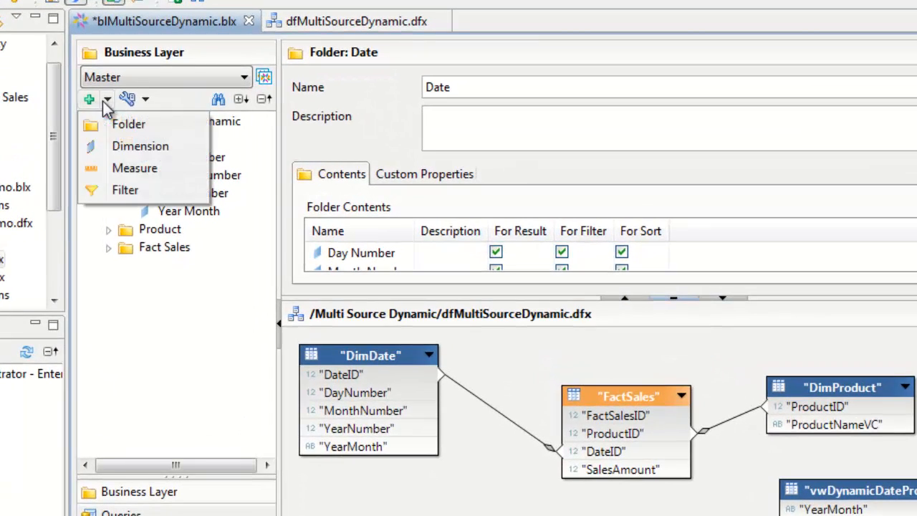
click(129, 148)
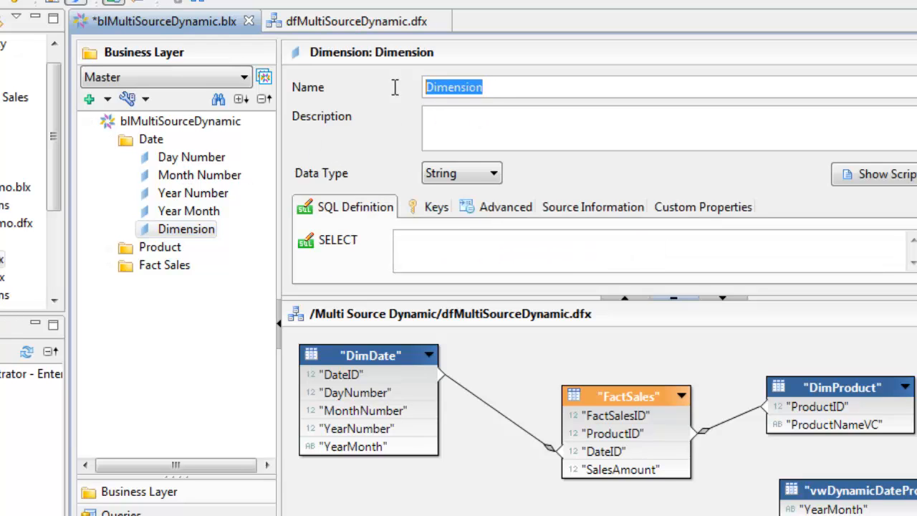
text(Last)
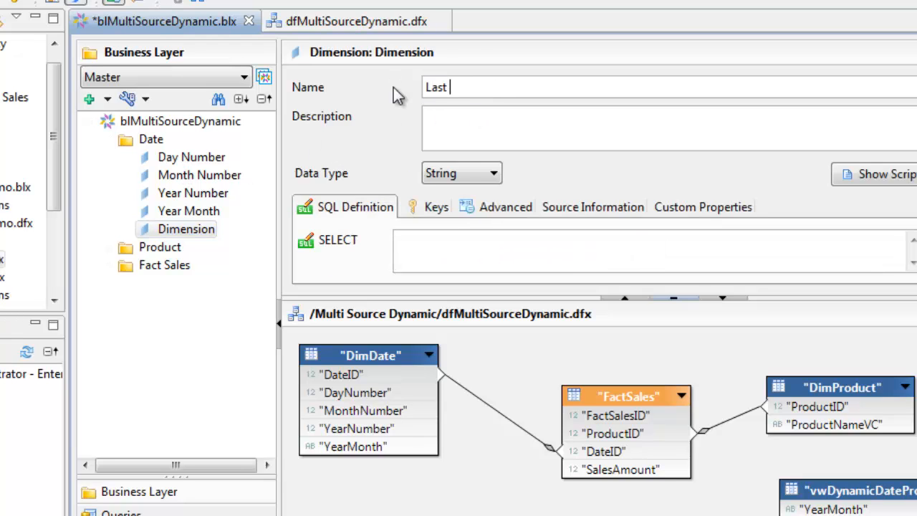
text( Month)
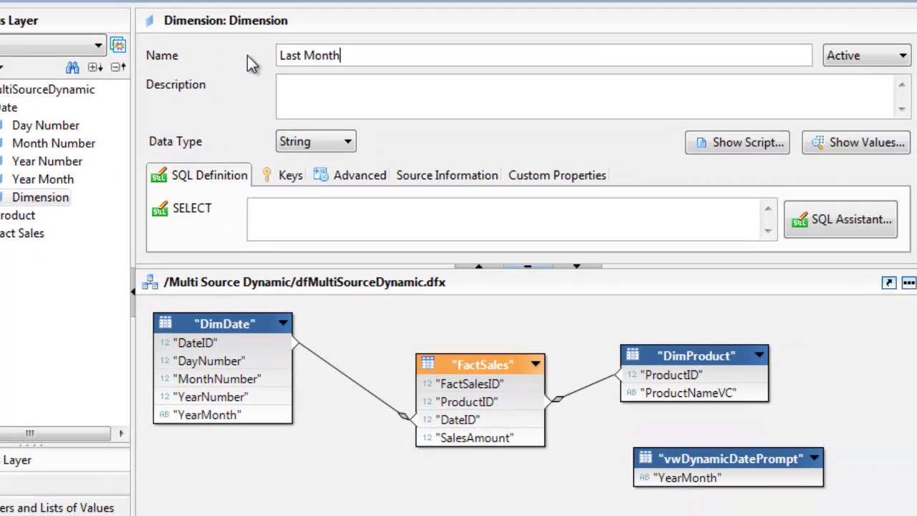
Define the Last Month dimension's SQL expression as the YearMonth column of vwDynamicDatePrompt and validate it.
click(824, 222)
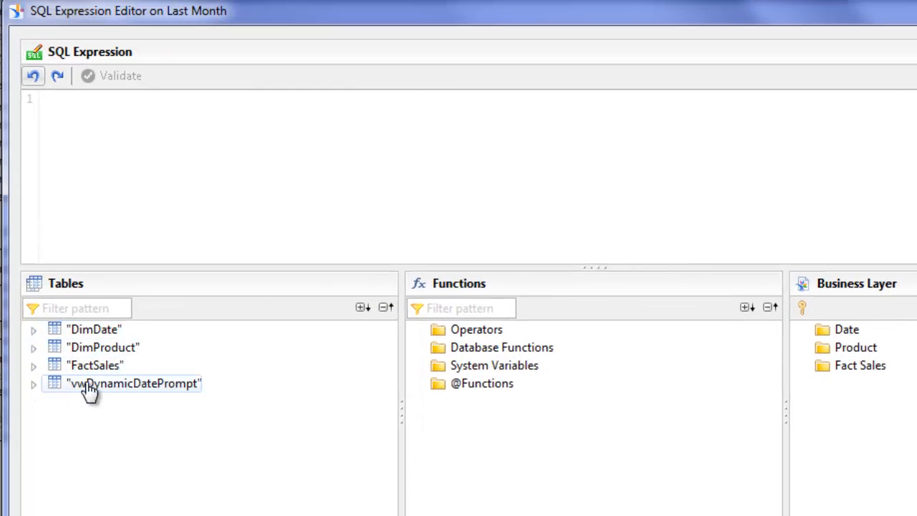
click(33, 383)
drag(92, 403, 172, 178)
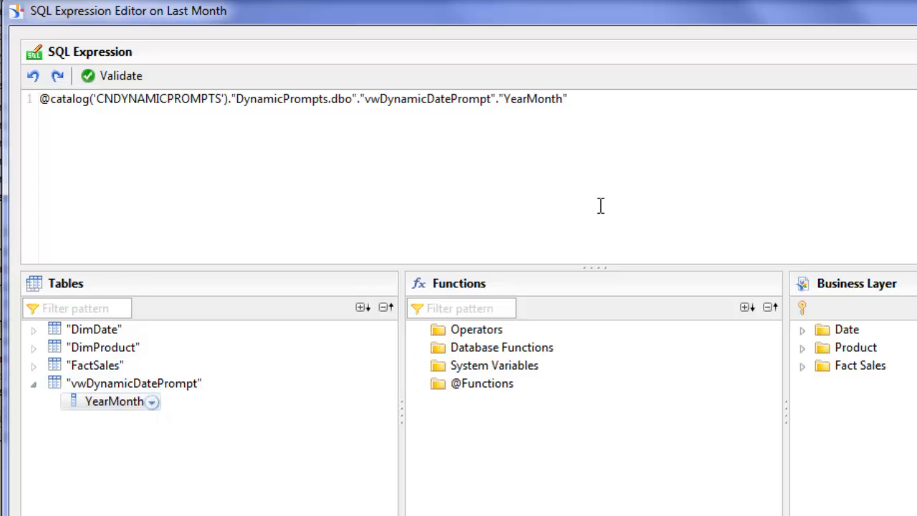
click(132, 82)
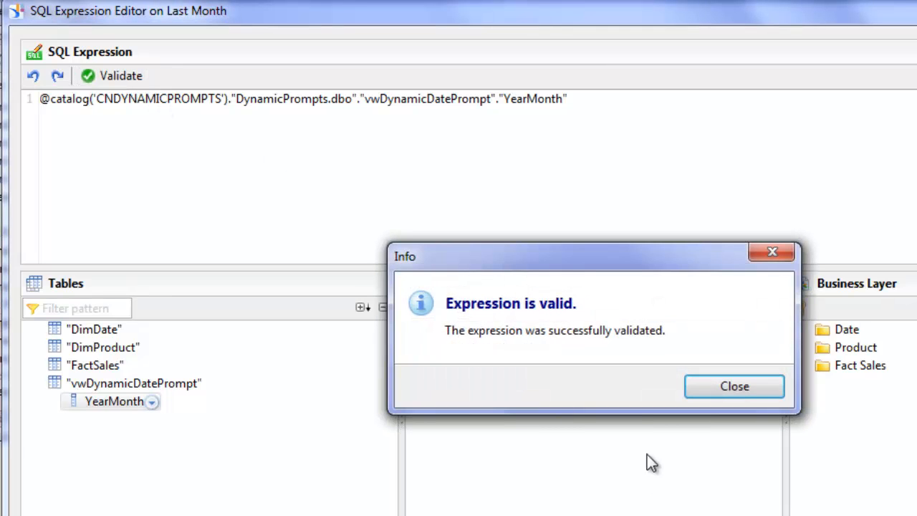
click(736, 386)
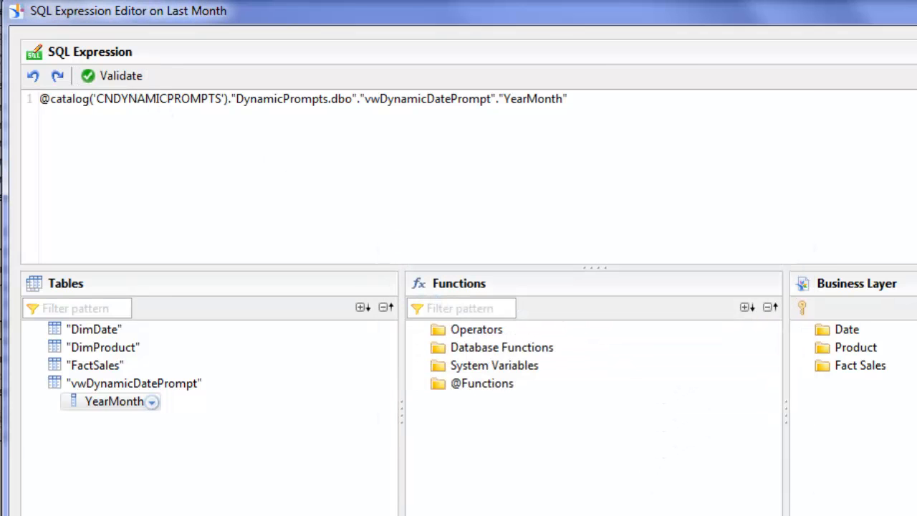
click(822, 515)
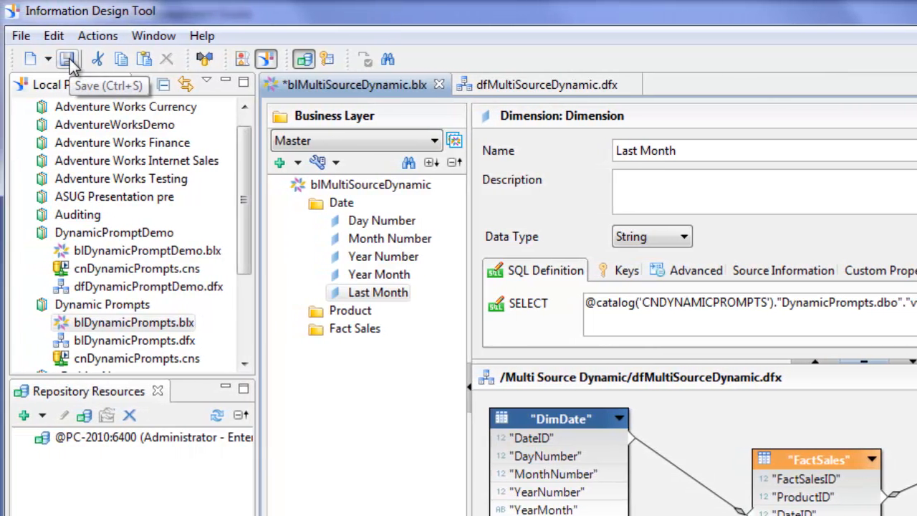
Save the business layer and publish blMultiSourceDynamic.blx to the repository's Universes folder, overwriting the existing universe.
click(68, 59)
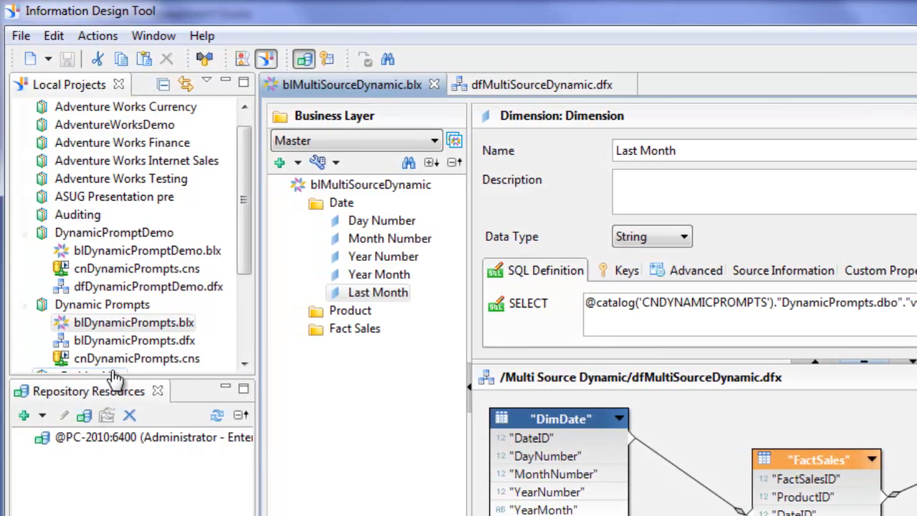
click(139, 328)
scroll(242, 286, down, 2)
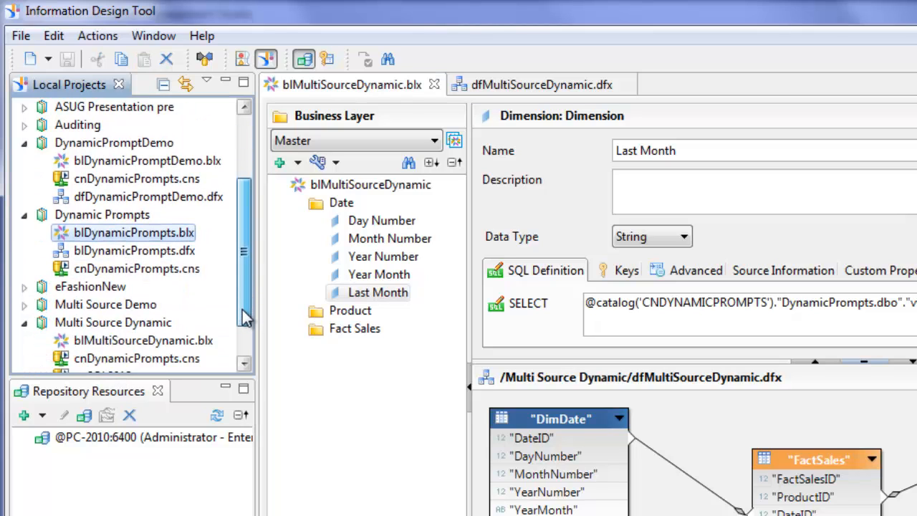
click(161, 324)
right_click(164, 337)
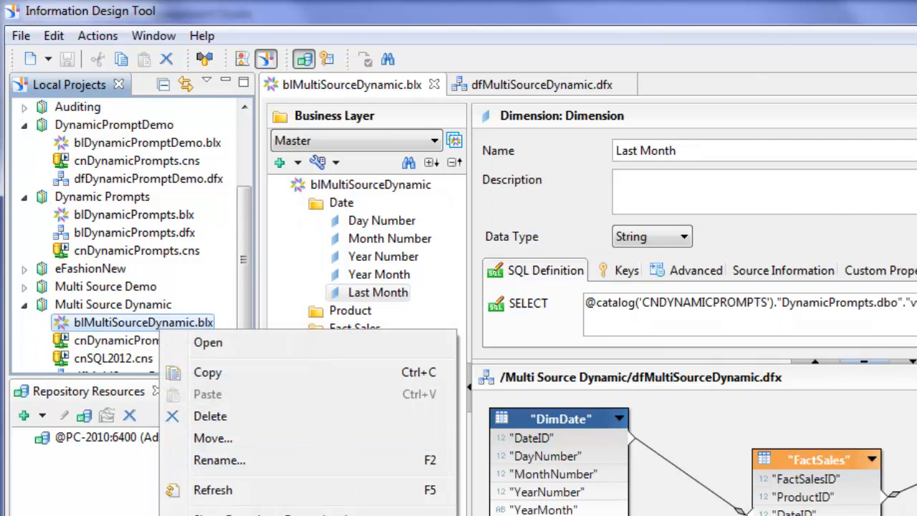
click(501, 515)
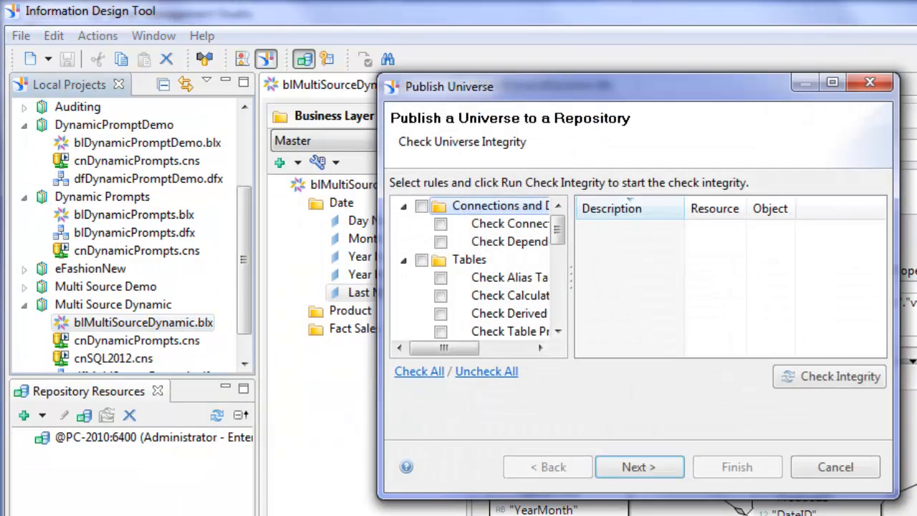
click(628, 468)
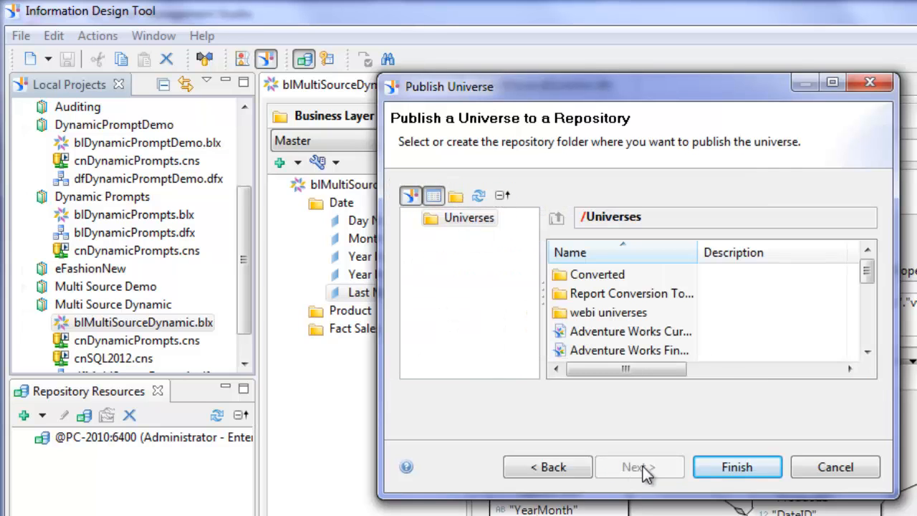
click(745, 470)
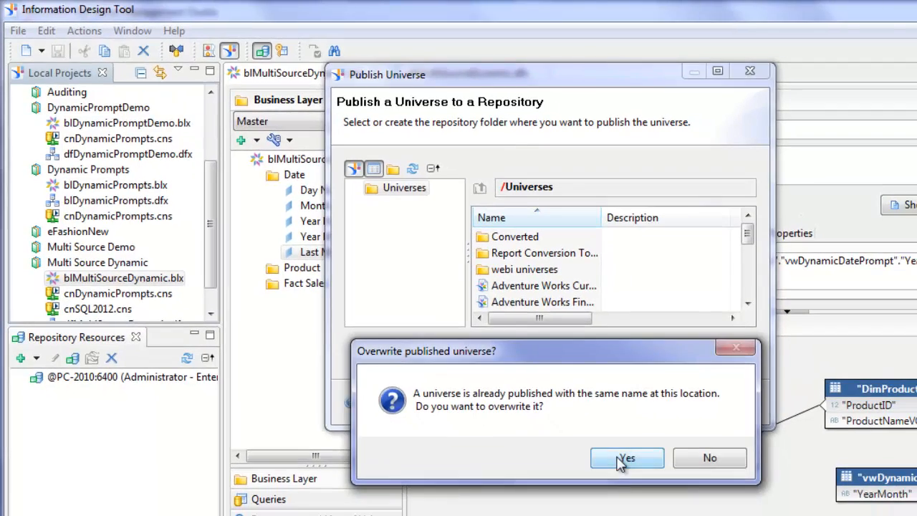
click(622, 458)
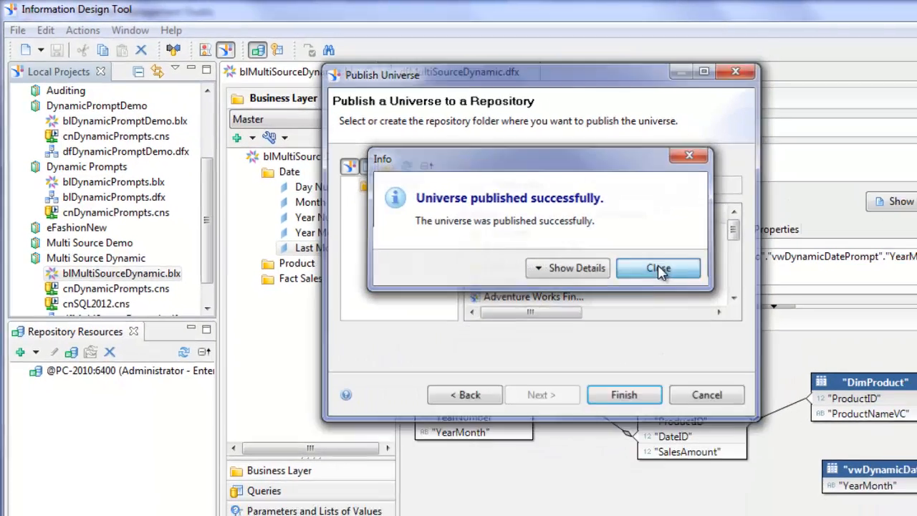
click(658, 269)
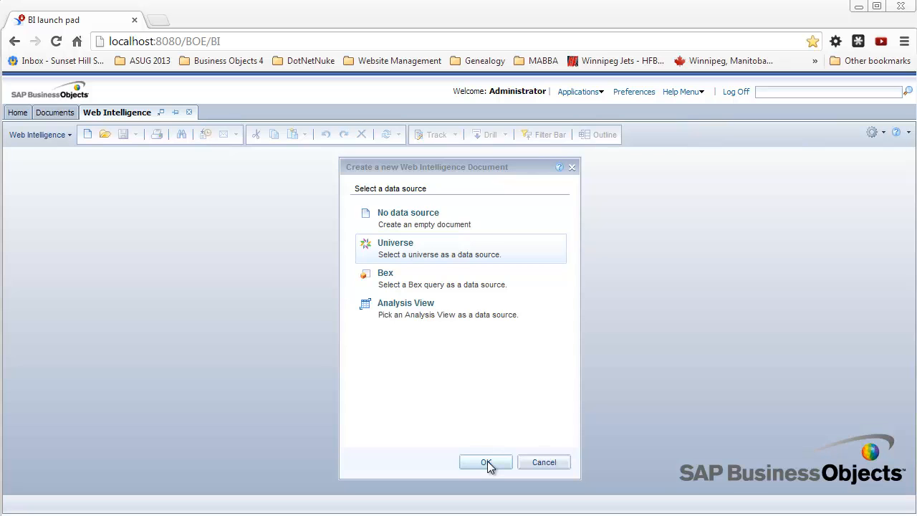
In BI launch pad, create a new Web Intelligence document based on the blMultiSourceDynamic.unx universe.
click(486, 462)
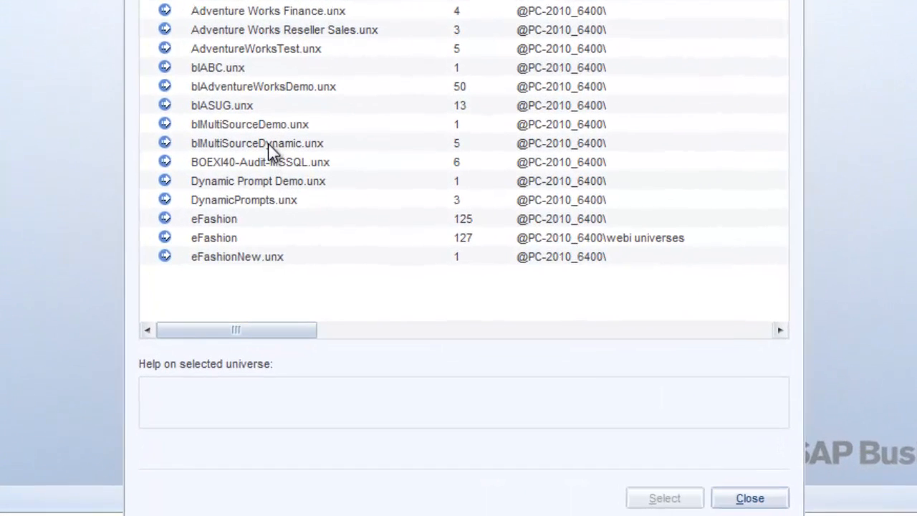
click(328, 293)
click(664, 498)
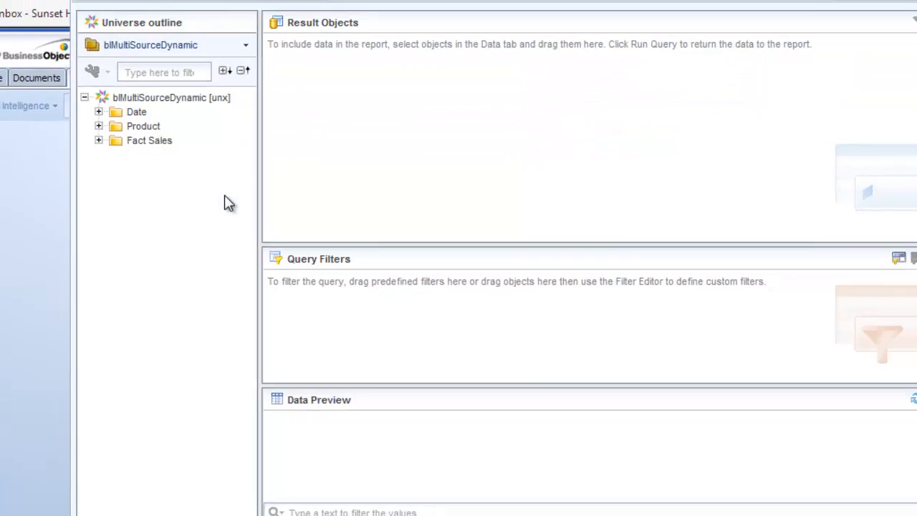
Add Product Name Vc, Year Month, Last Month and Sales Amount as result objects and run the query.
click(113, 163)
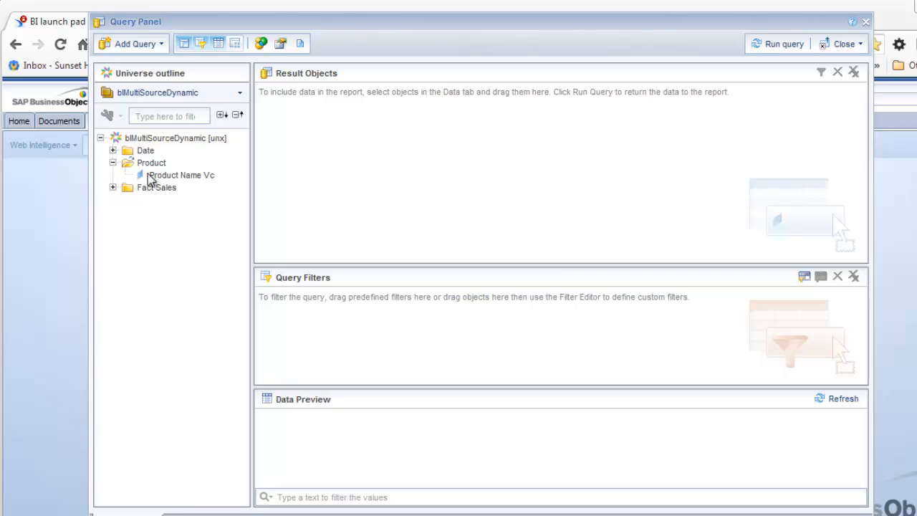
drag(148, 176, 319, 135)
click(112, 150)
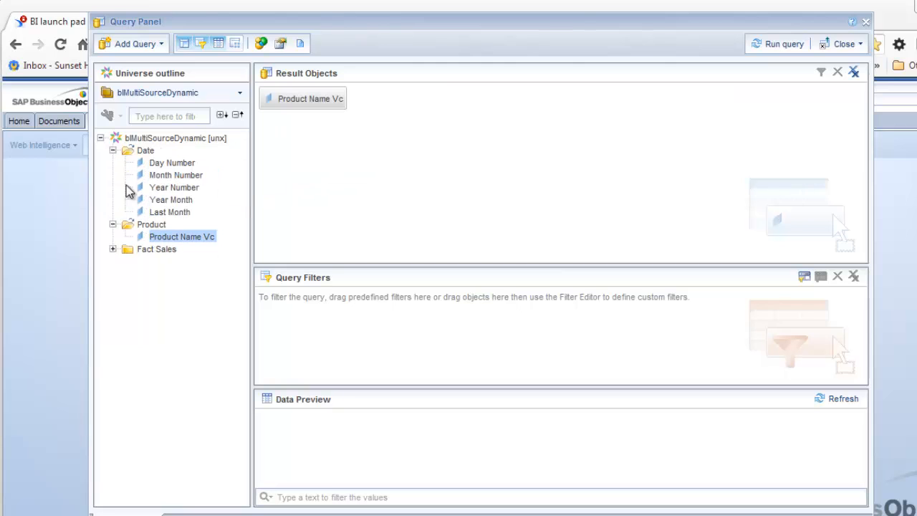
drag(169, 200, 381, 126)
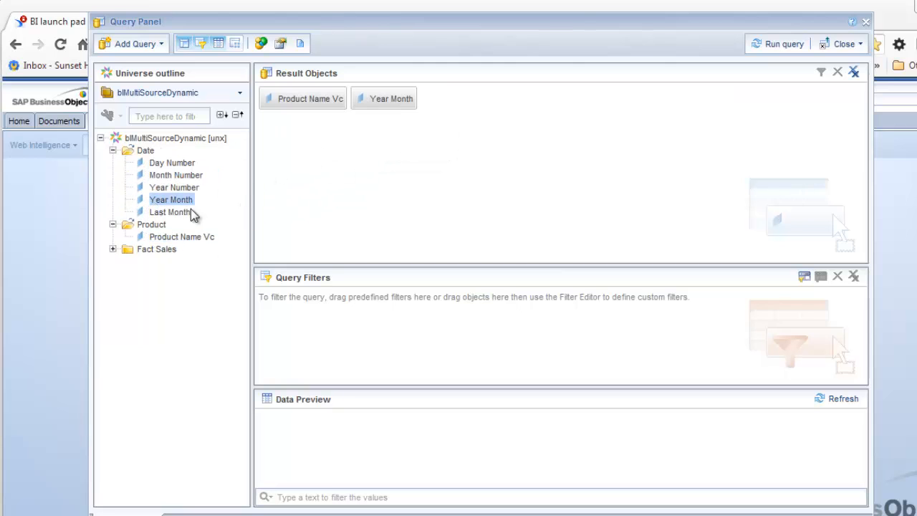
drag(169, 212, 448, 117)
click(111, 249)
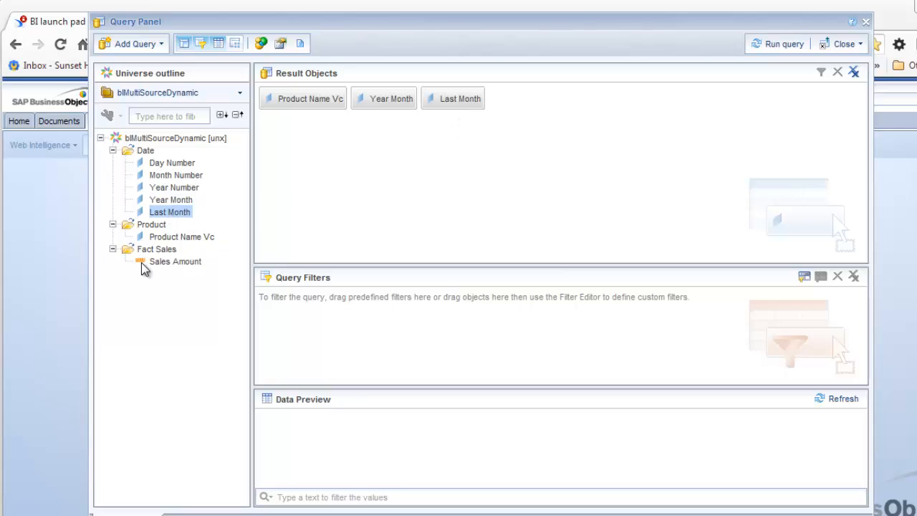
drag(152, 262, 520, 138)
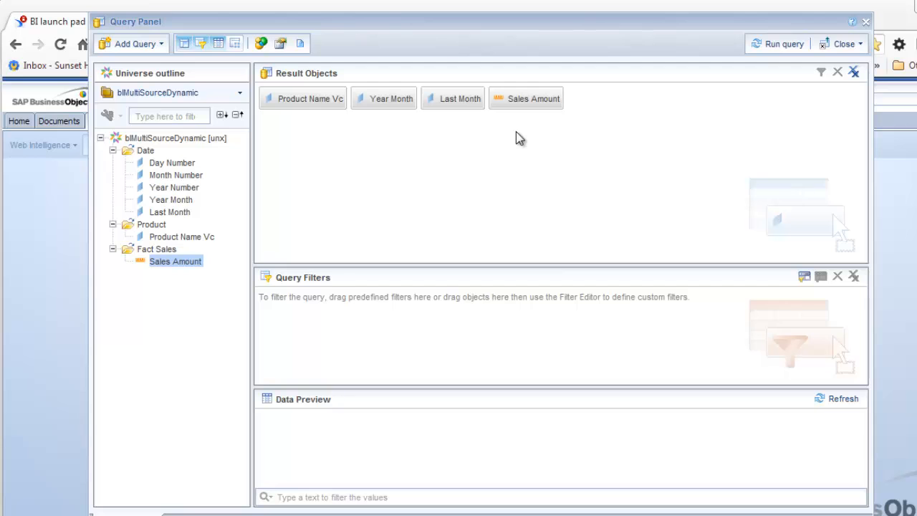
click(772, 46)
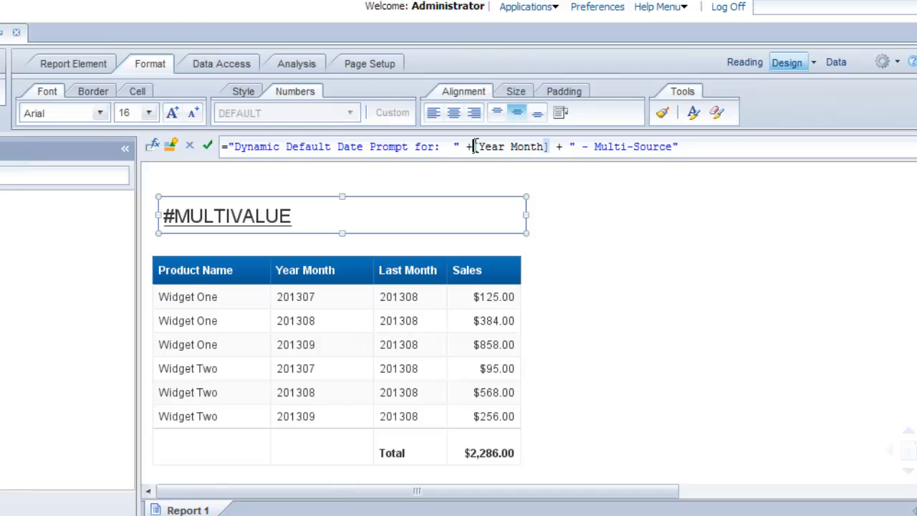
Examine the report title's formula, especially its [Year Month] reference.
drag(474, 146, 666, 143)
click(665, 224)
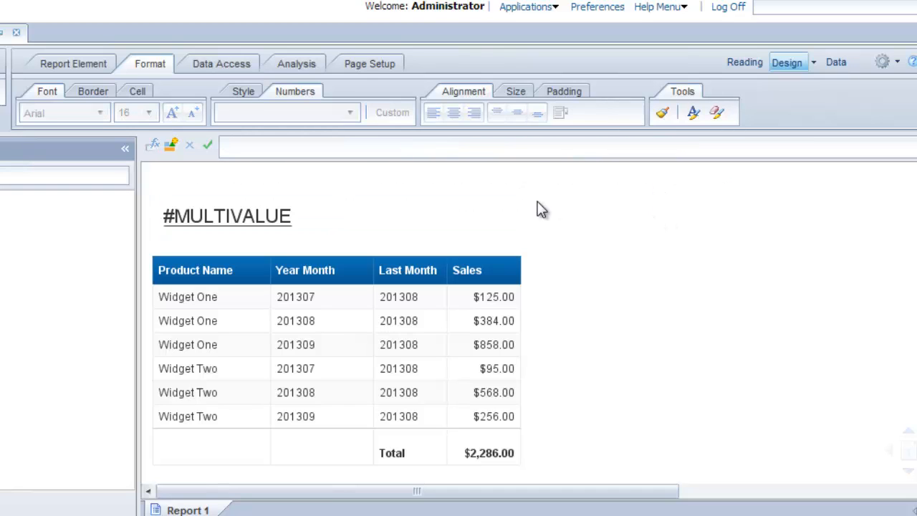
click(249, 221)
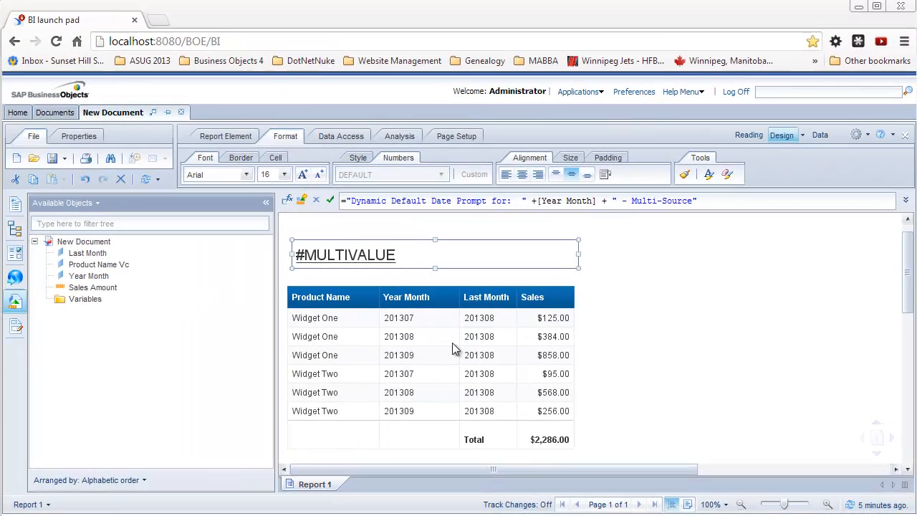
Remove the Last Month column from the report table.
click(490, 321)
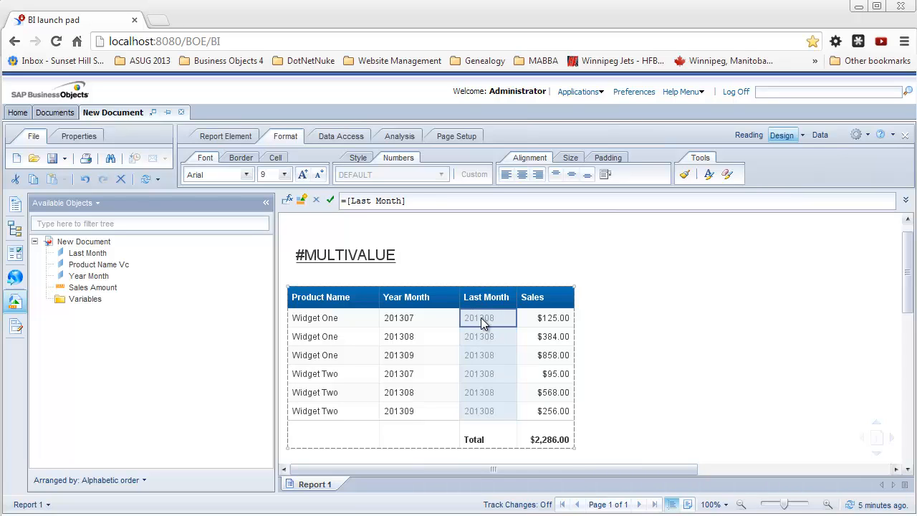
drag(385, 336, 108, 336)
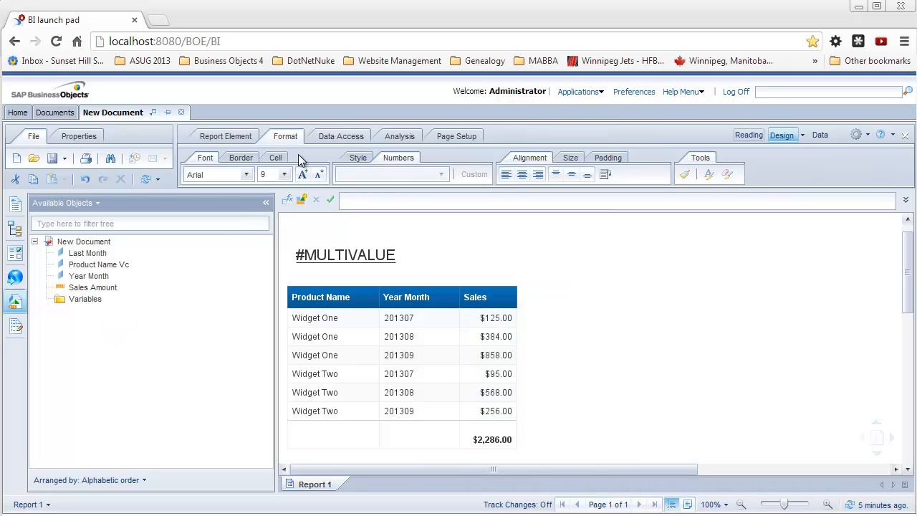
Edit the report's query and add a Year Month filter set to Equal to with a prompt as its value.
click(337, 137)
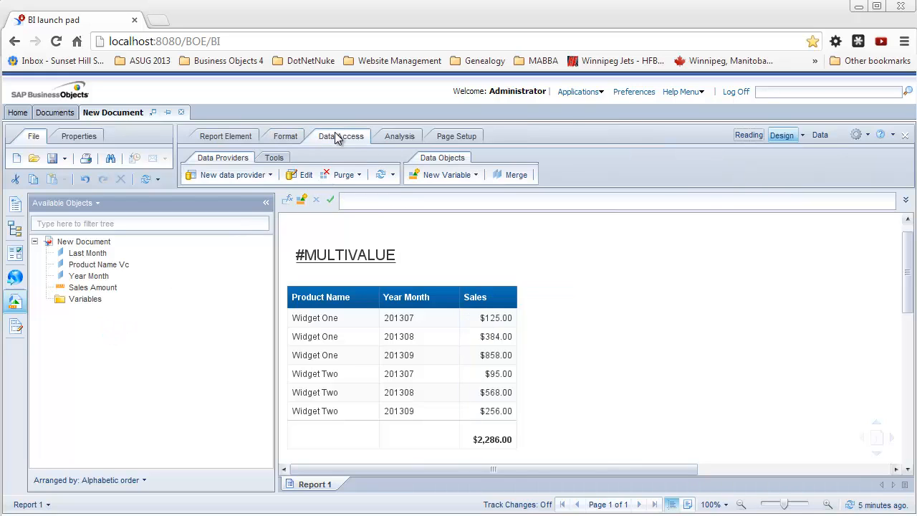
click(299, 175)
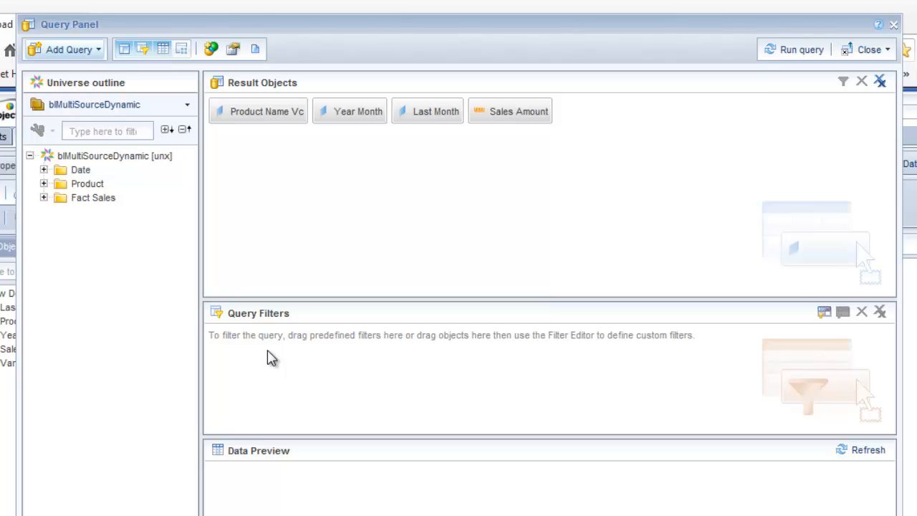
click(44, 170)
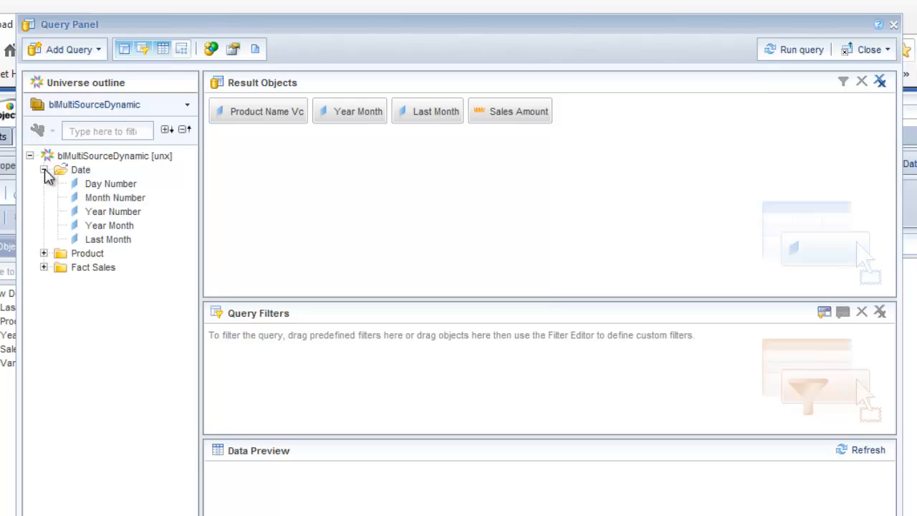
click(111, 211)
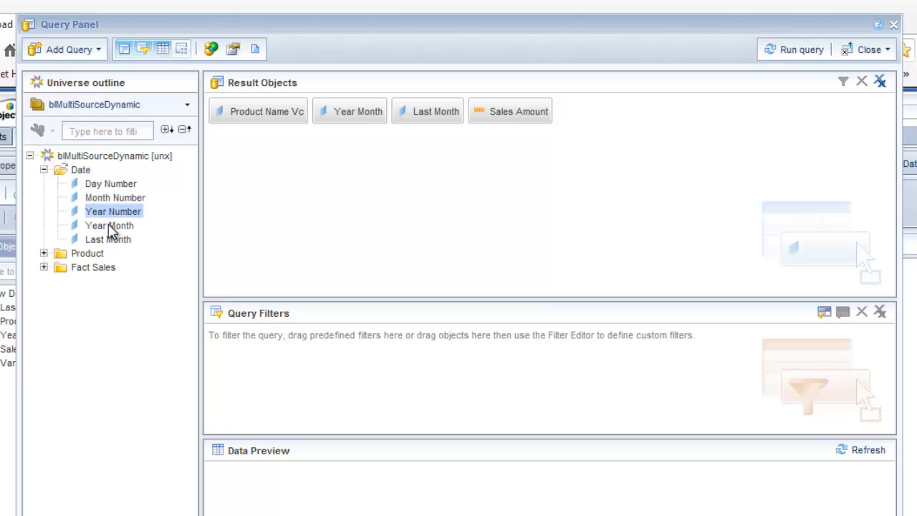
drag(111, 226, 252, 349)
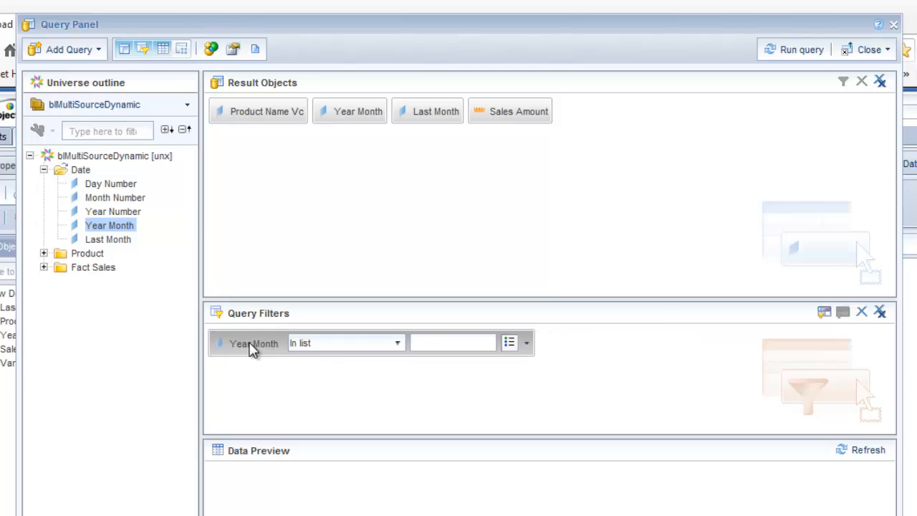
click(399, 345)
click(342, 391)
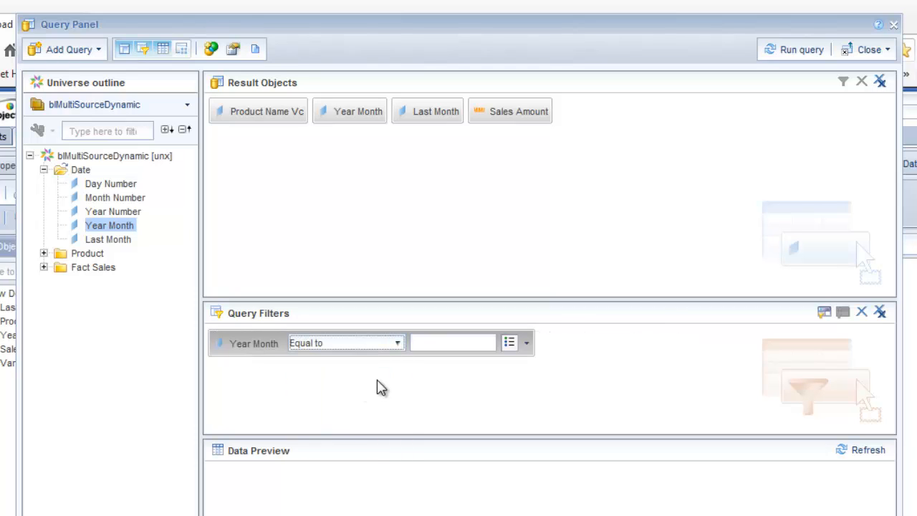
click(526, 344)
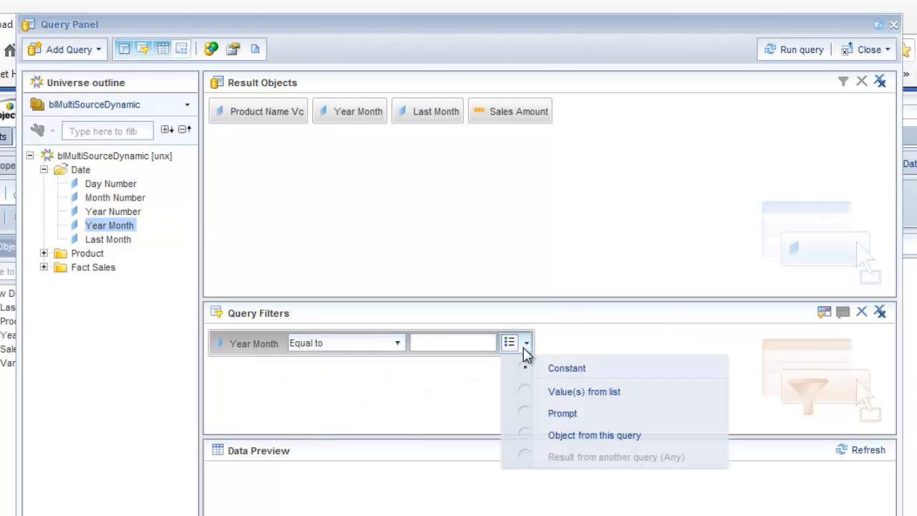
click(563, 415)
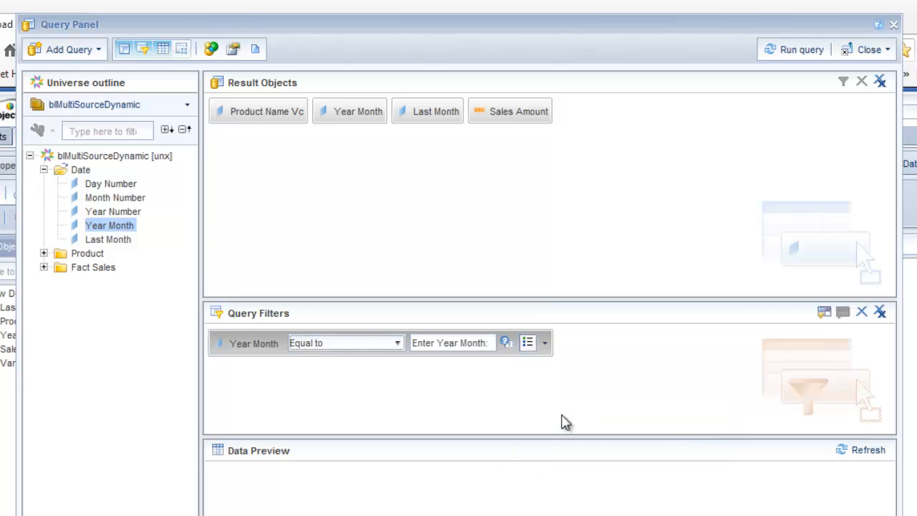
Make the Enter Year Month prompt optional and stop it from keeping the last values selected.
click(505, 343)
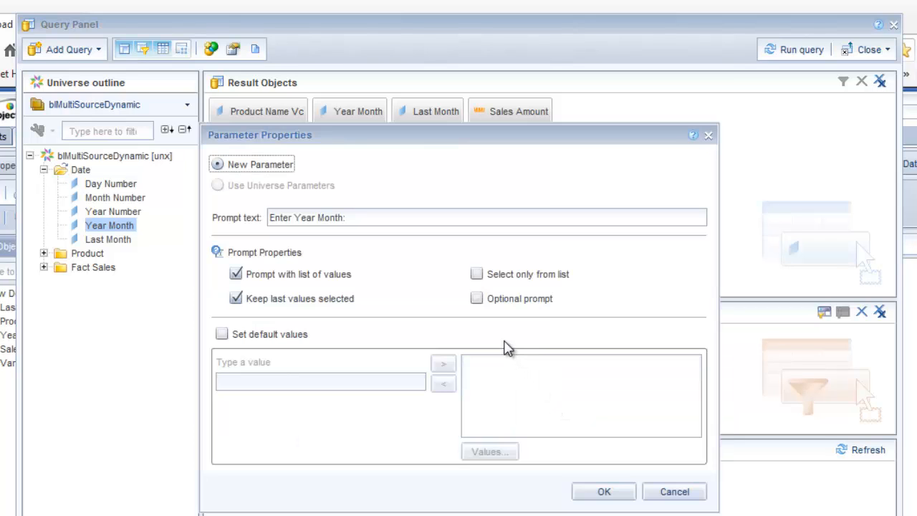
click(477, 299)
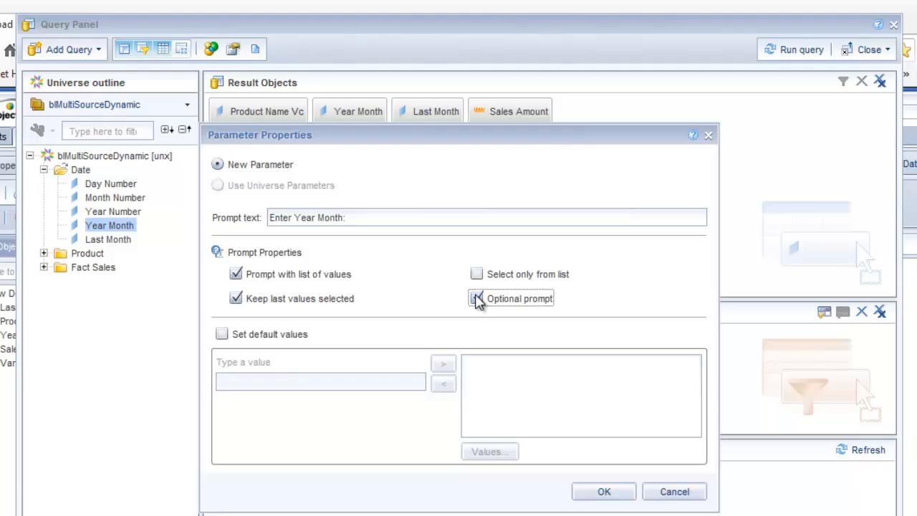
click(236, 300)
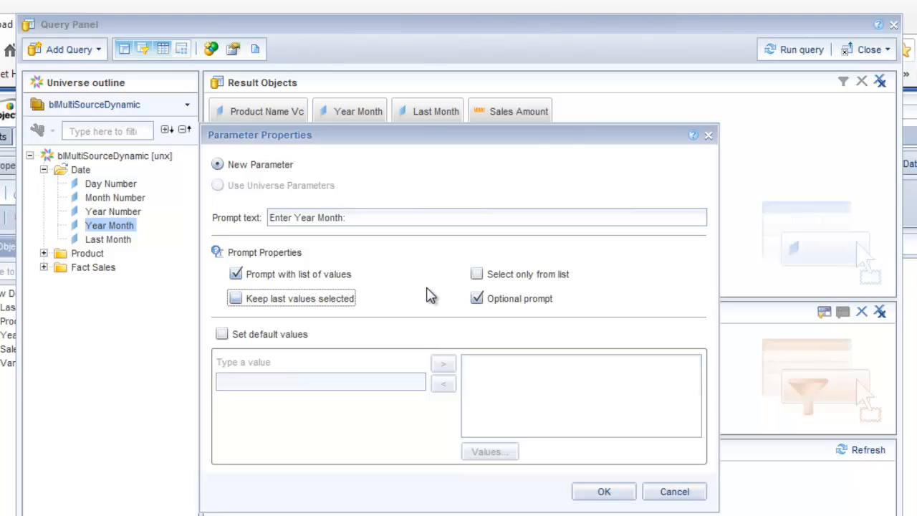
click(597, 491)
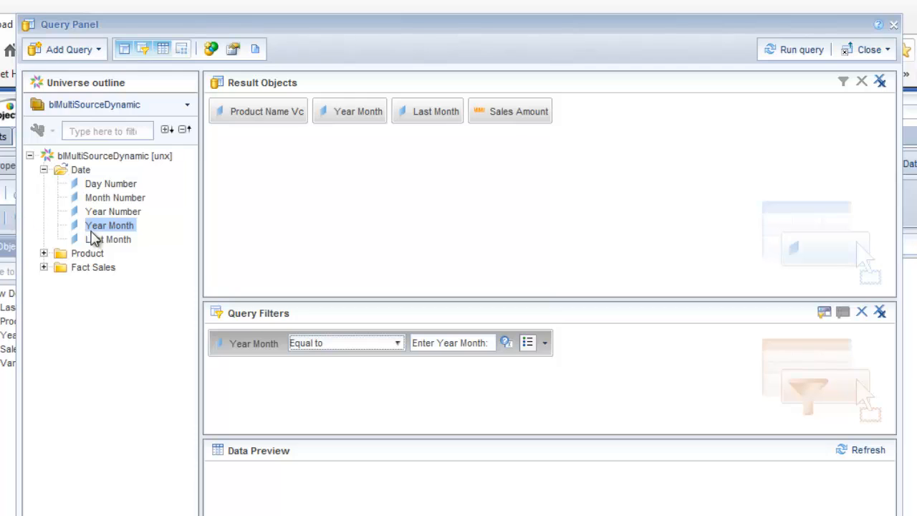
Add a second Year Month filter equal to the Last Month object and combine the two filters with Or.
drag(102, 225, 267, 373)
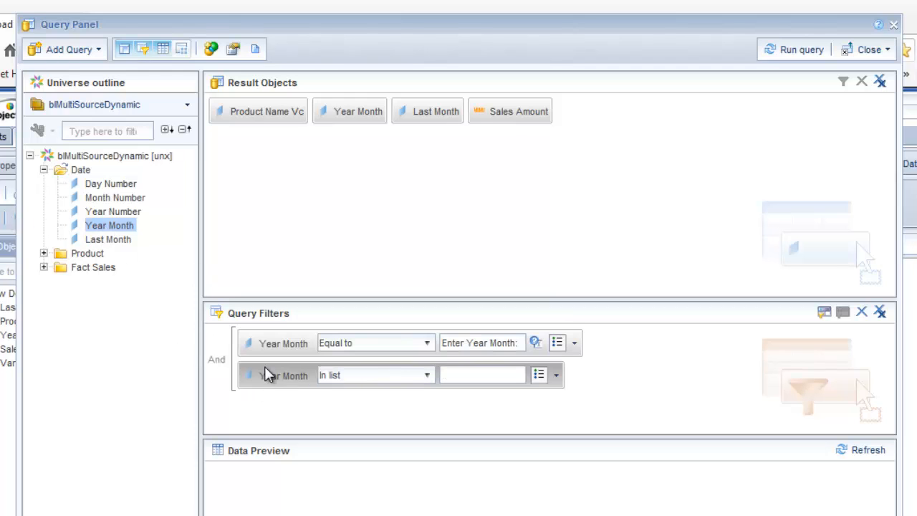
click(426, 375)
click(356, 423)
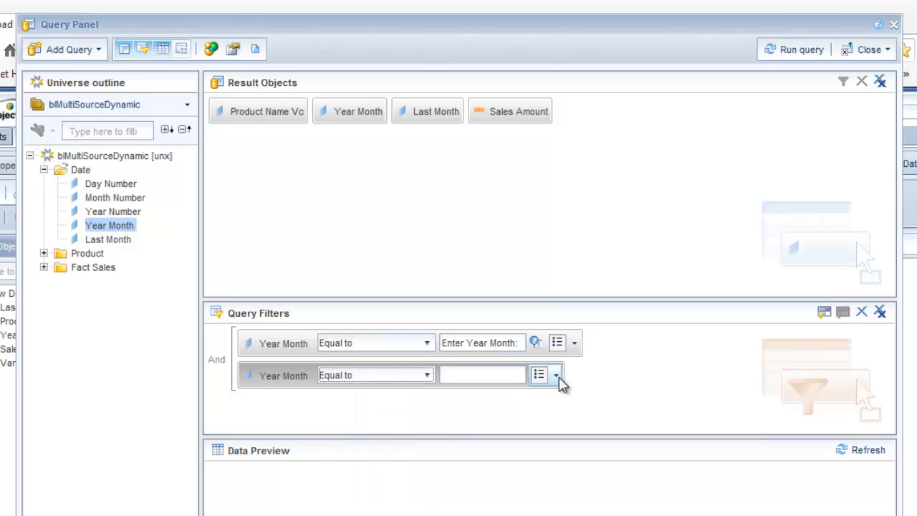
click(555, 375)
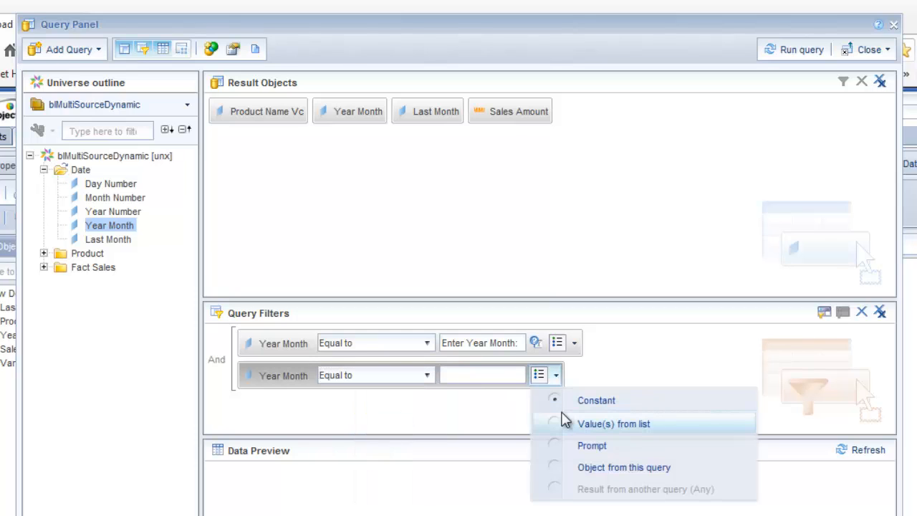
click(581, 469)
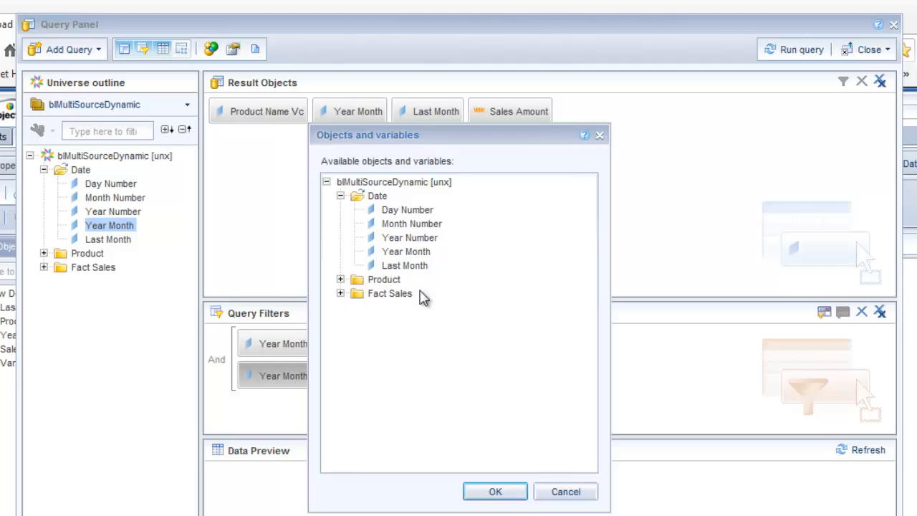
click(403, 267)
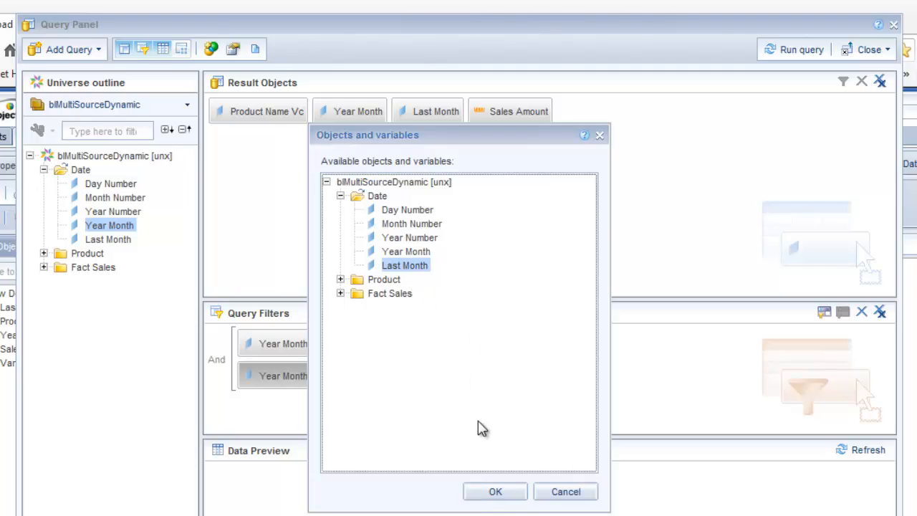
click(492, 494)
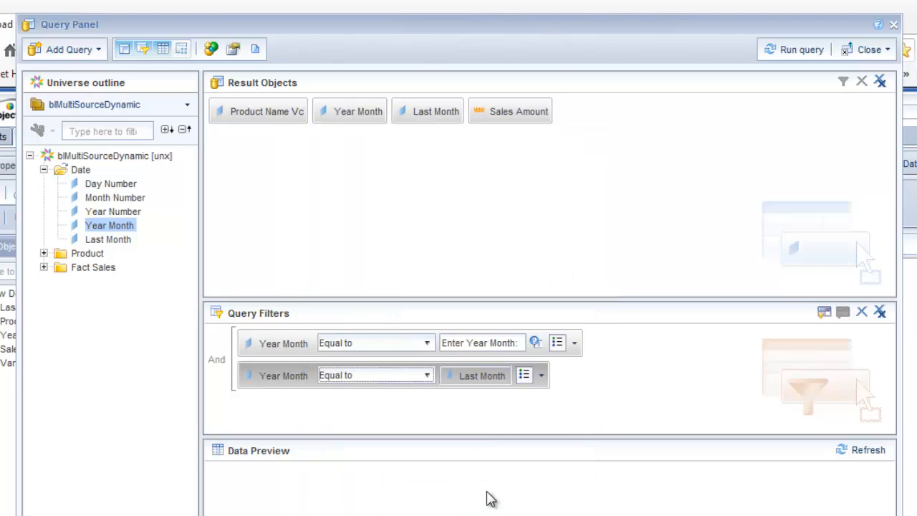
click(216, 364)
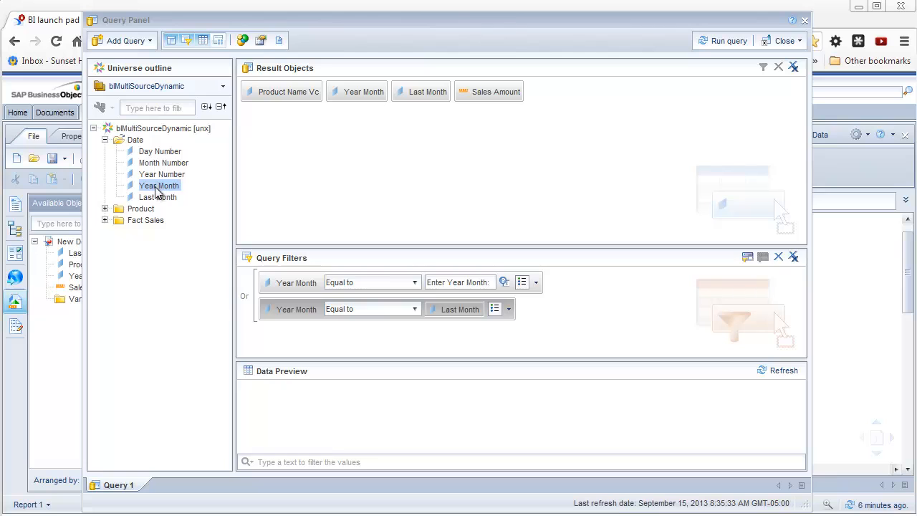
Add a Year Month In list filter with a prompt value, nested with And alongside the Last Month filter.
drag(154, 192, 310, 317)
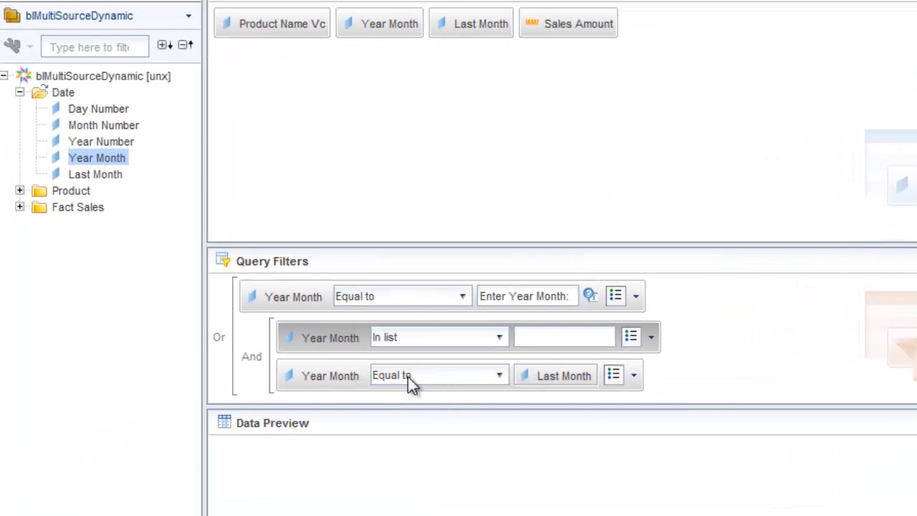
click(650, 338)
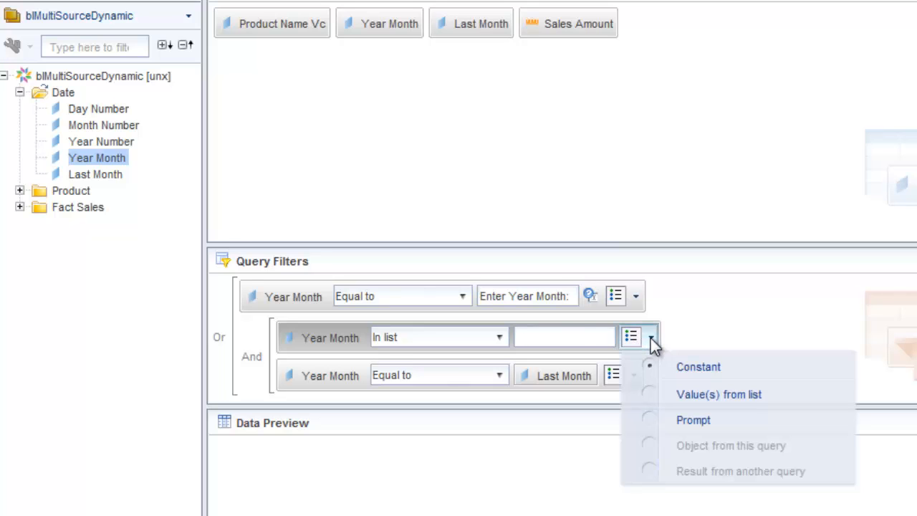
click(667, 419)
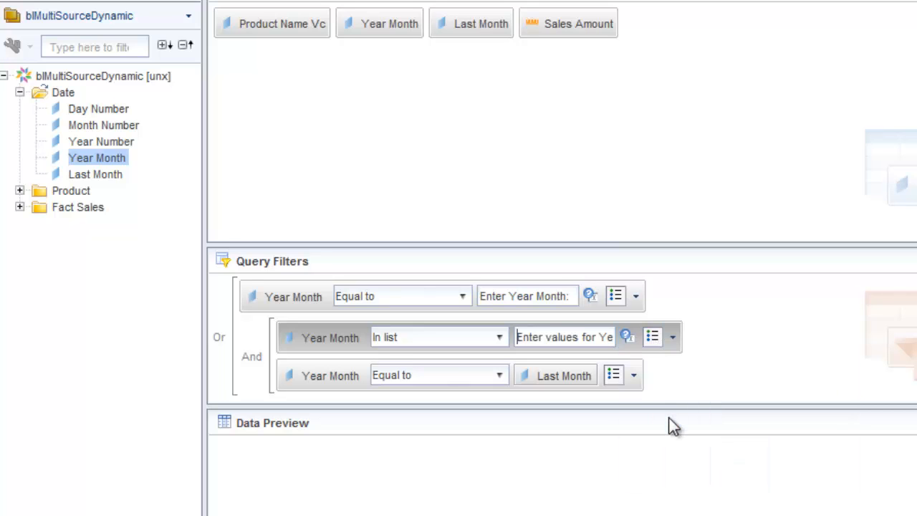
Make the Enter values for Year Month prompt optional and turn off keeping its last values selected.
click(627, 341)
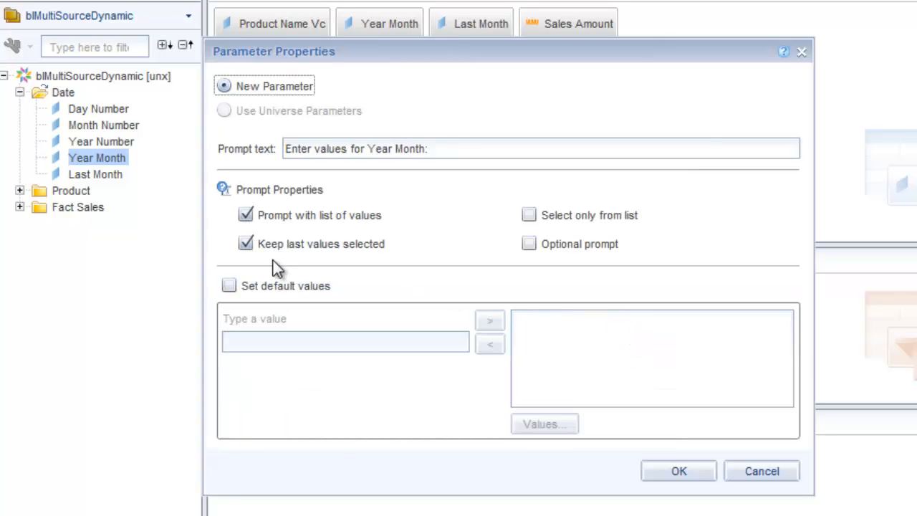
click(246, 243)
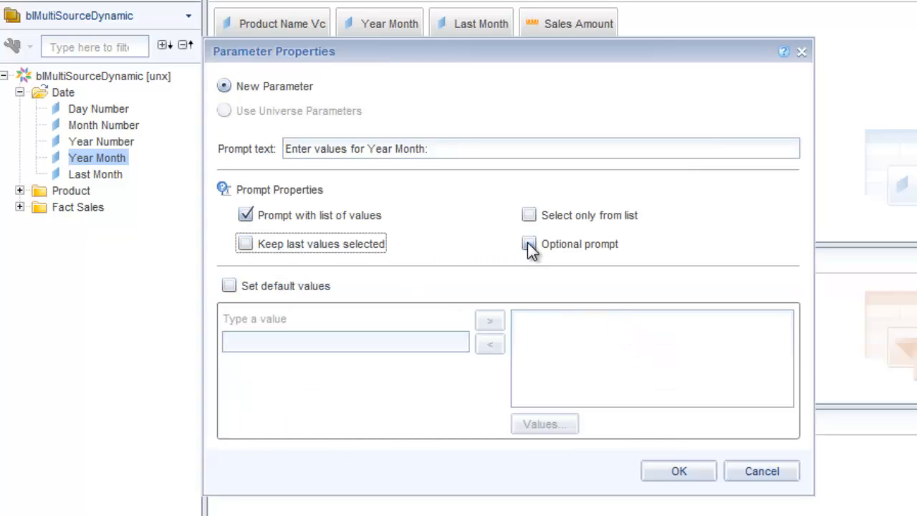
click(529, 244)
click(675, 472)
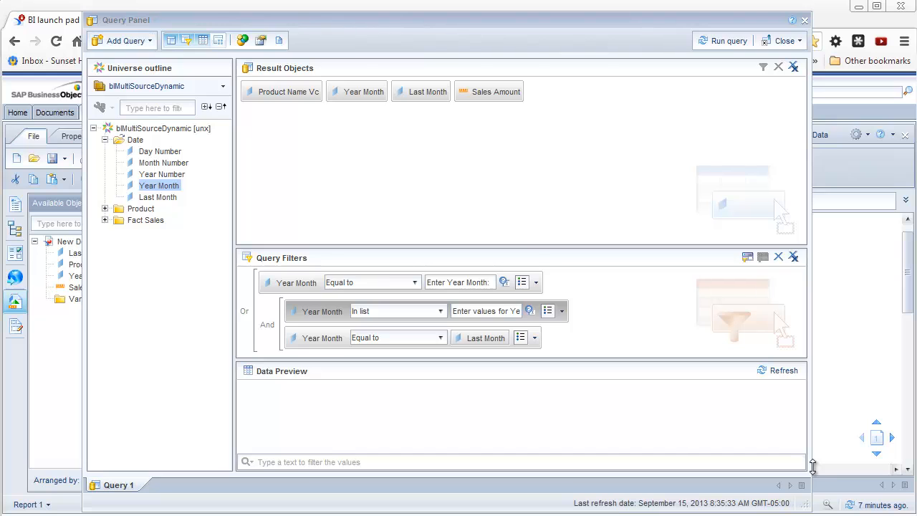
Run the query with both optional prompts left empty and slightly widen the report title cell.
click(715, 42)
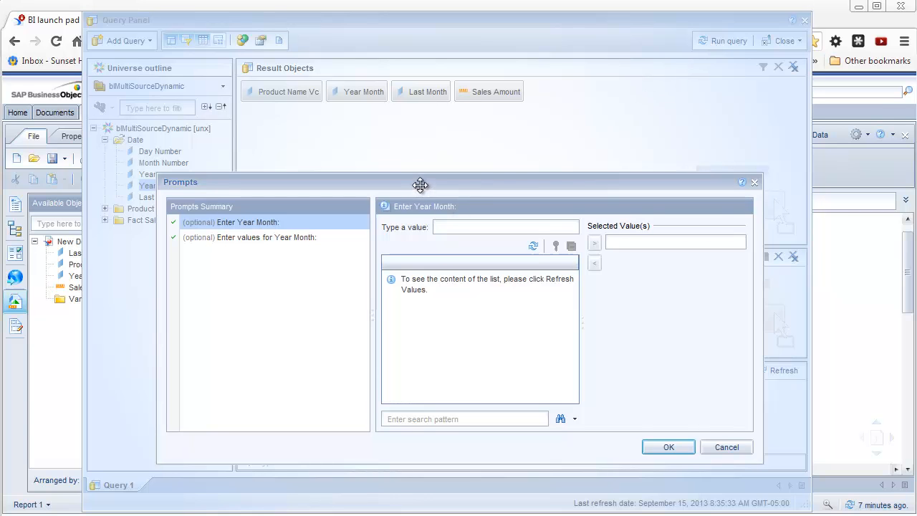
drag(420, 186, 411, 129)
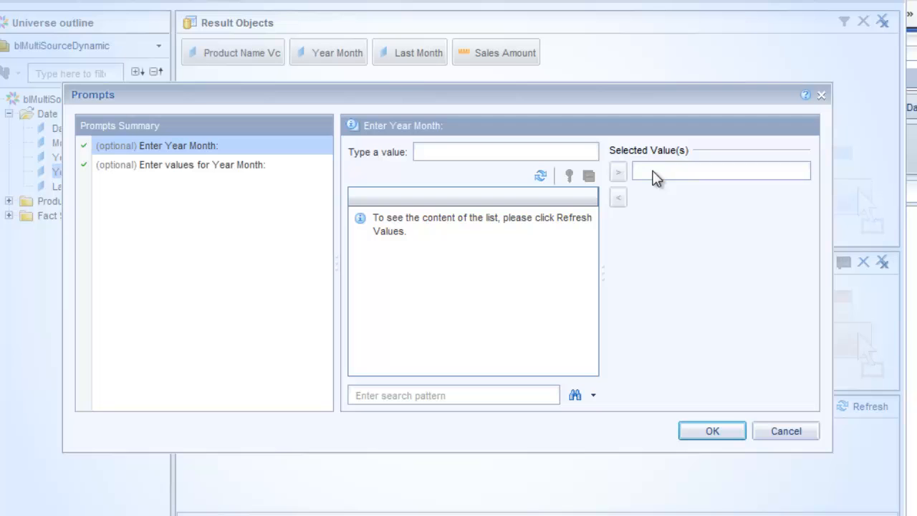
click(714, 430)
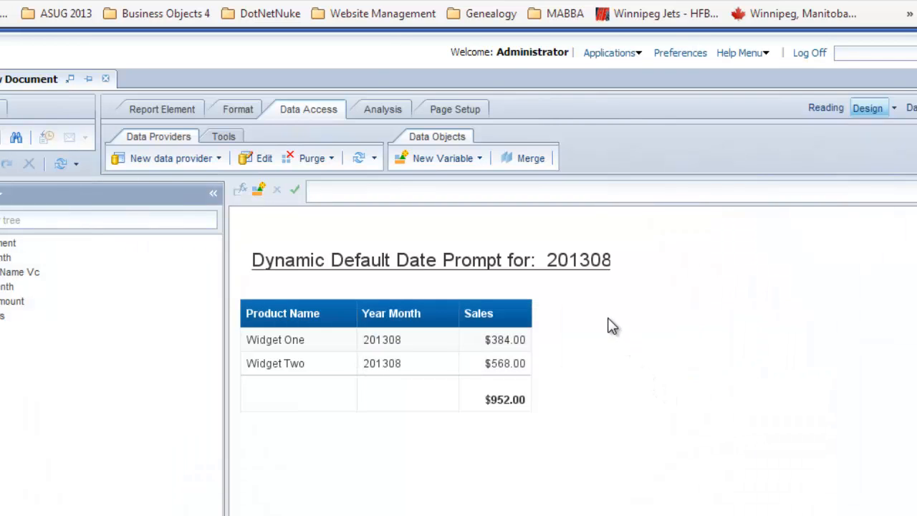
click(570, 275)
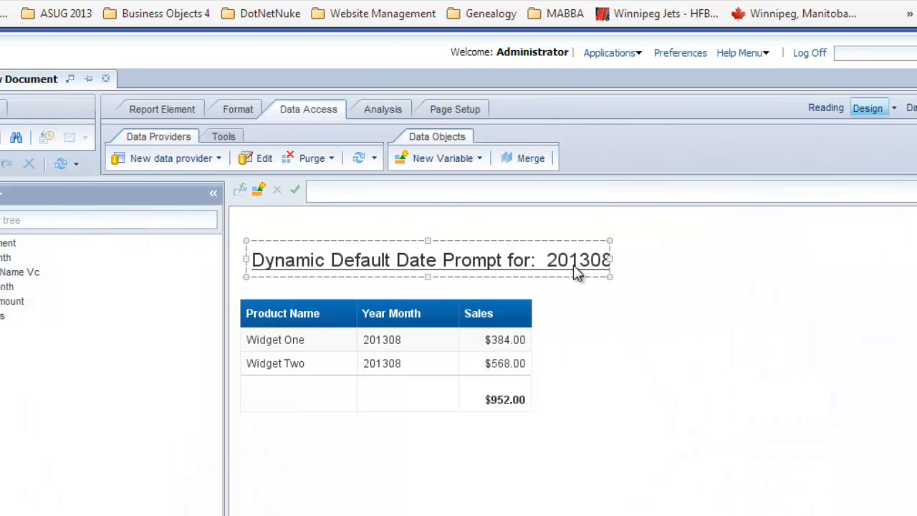
drag(609, 256, 619, 253)
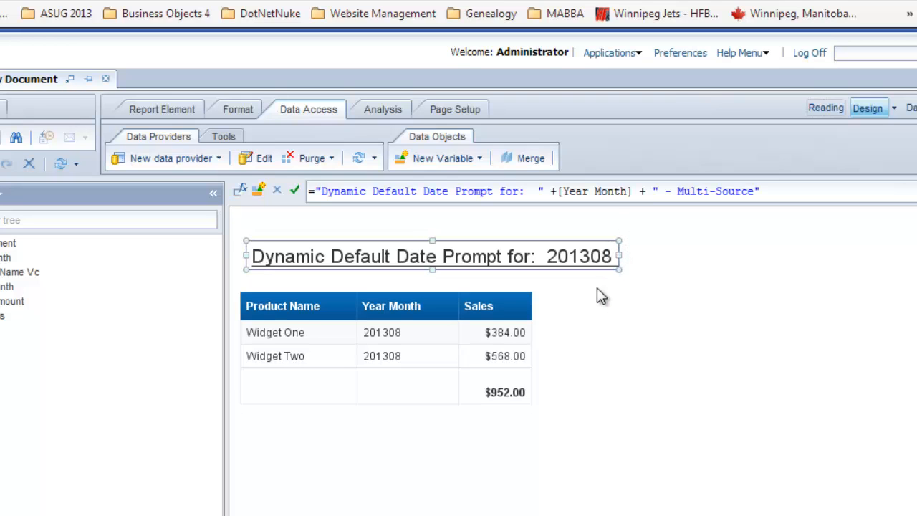
Refresh the report using 201307 from the list of values for the Enter Year Month prompt.
click(66, 166)
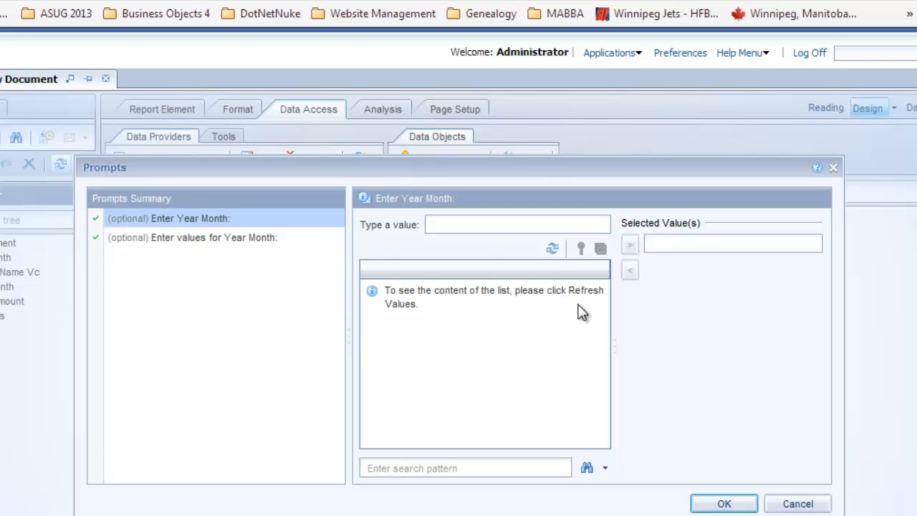
click(552, 248)
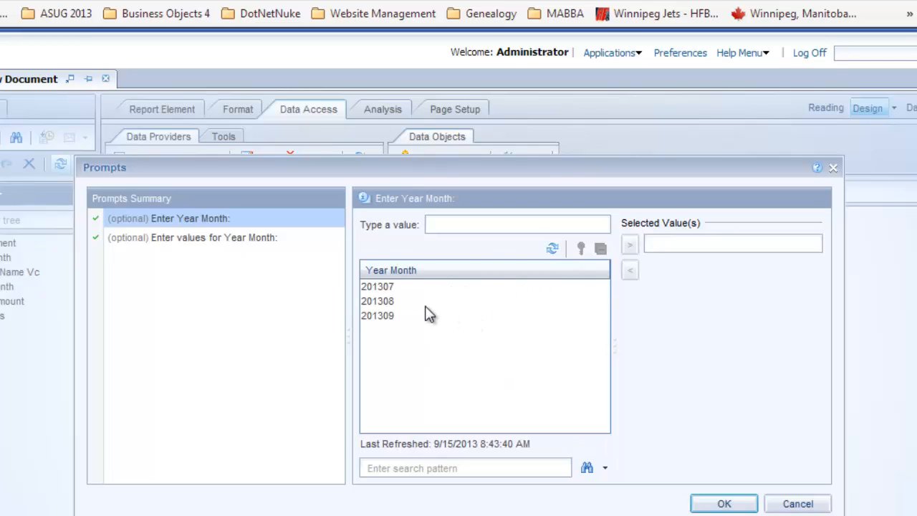
click(519, 287)
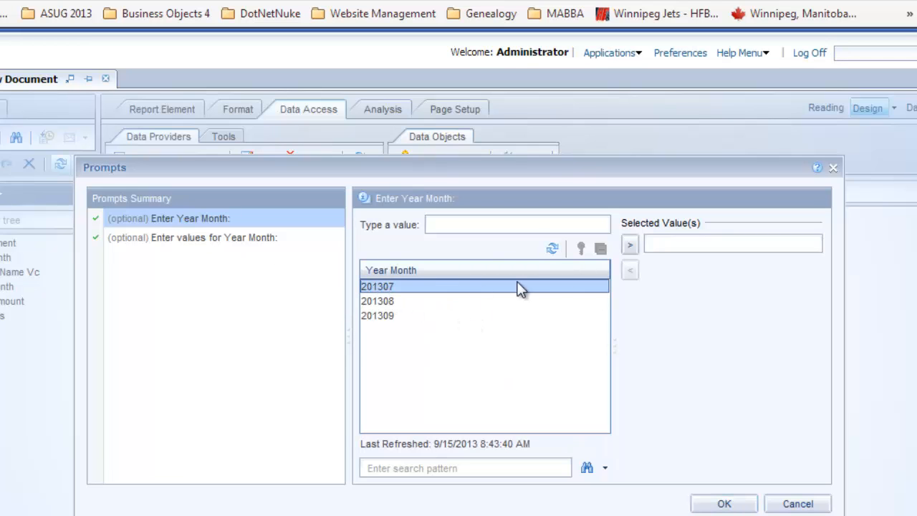
click(631, 247)
click(724, 502)
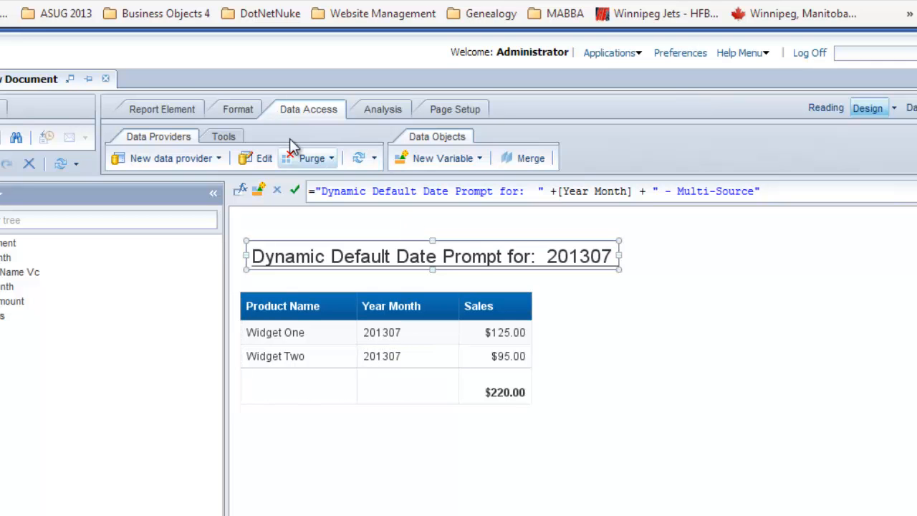
Edit the query and run it with 201309 from the refreshed list of values for the Enter Year Month prompt.
click(257, 159)
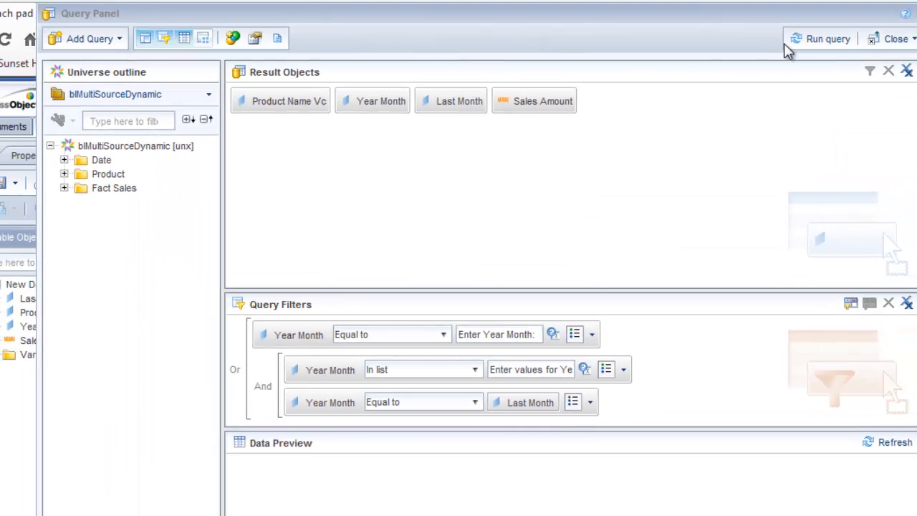
click(820, 39)
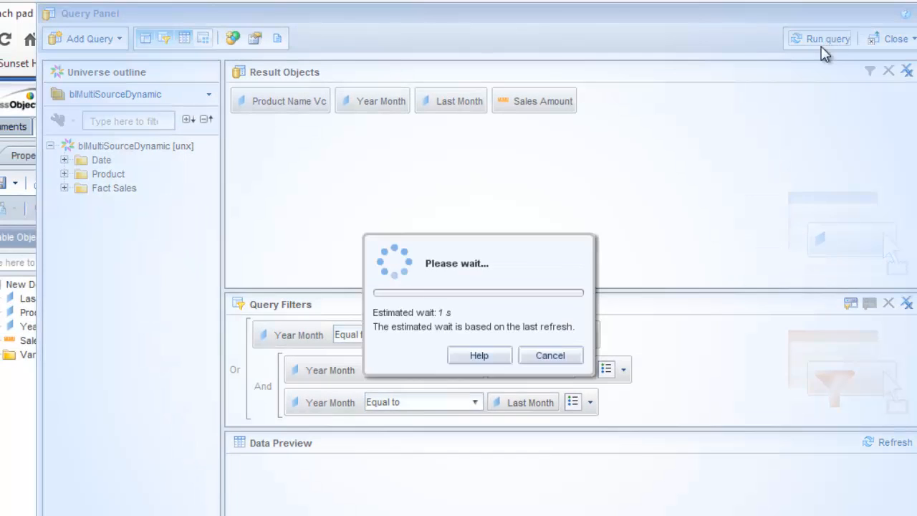
click(587, 290)
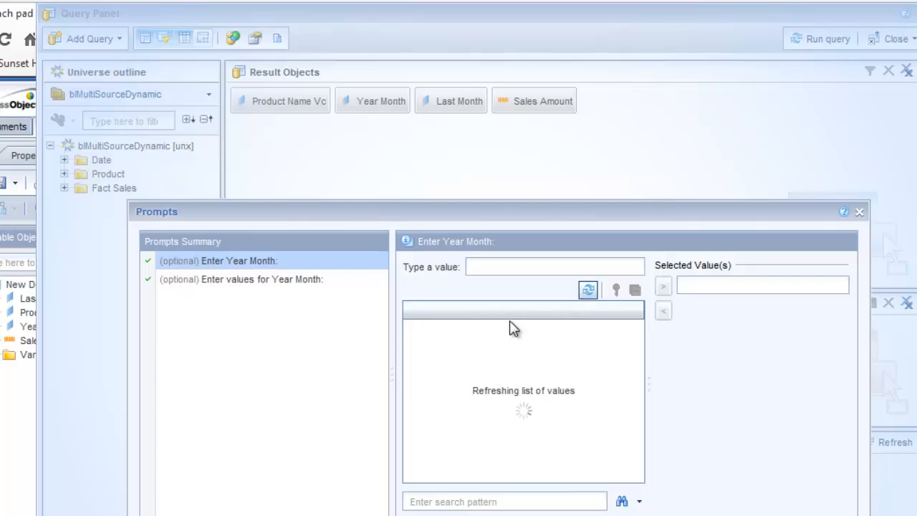
click(422, 354)
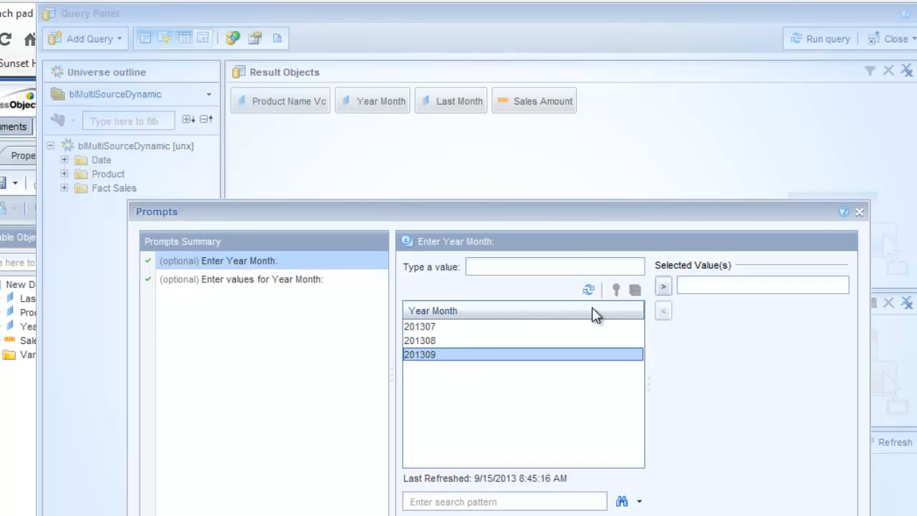
click(662, 286)
click(772, 496)
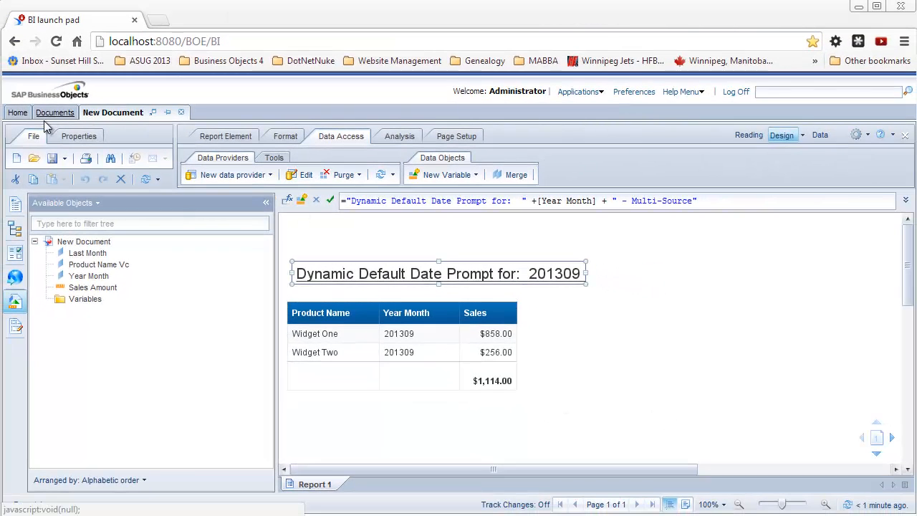
Save the report in My Favorites under the name Dynamic Multi.
click(63, 159)
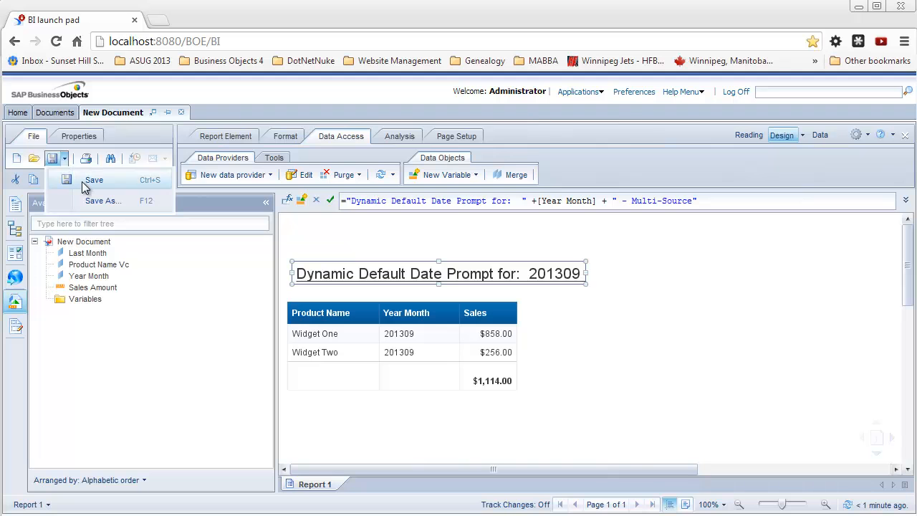
click(81, 181)
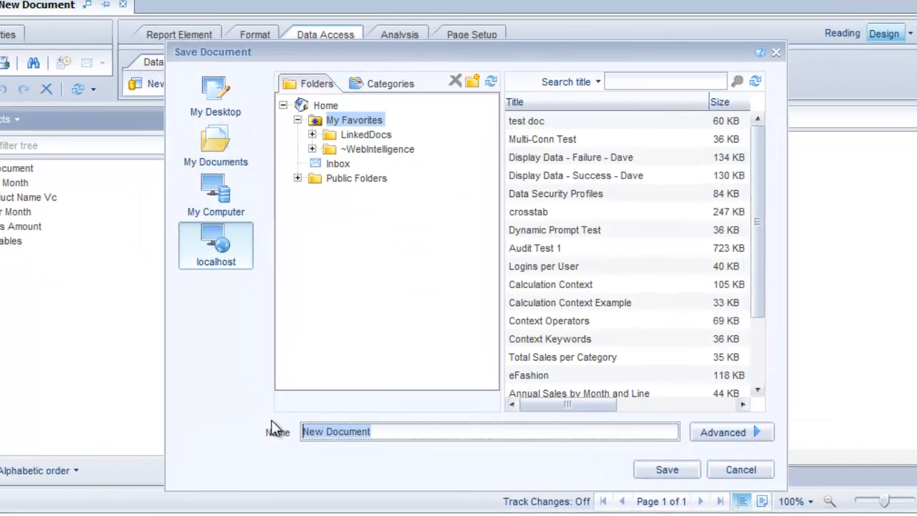
text(Dyna,mi)
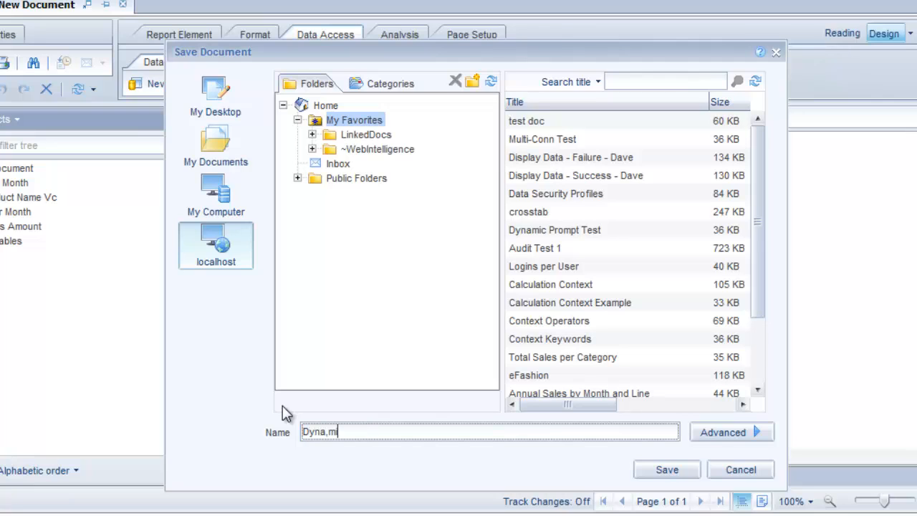
key(BackSpace)
key(BackSpace)
text(m)
key(BackSpace)
key(BackSpace)
text(mic Multi)
click(670, 469)
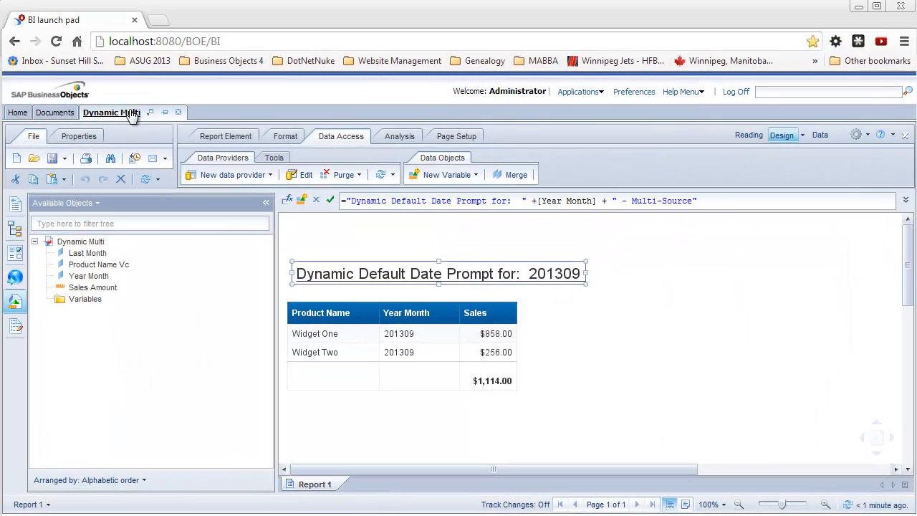
Close the Dynamic Multi report and show the My Favorites documents.
click(152, 65)
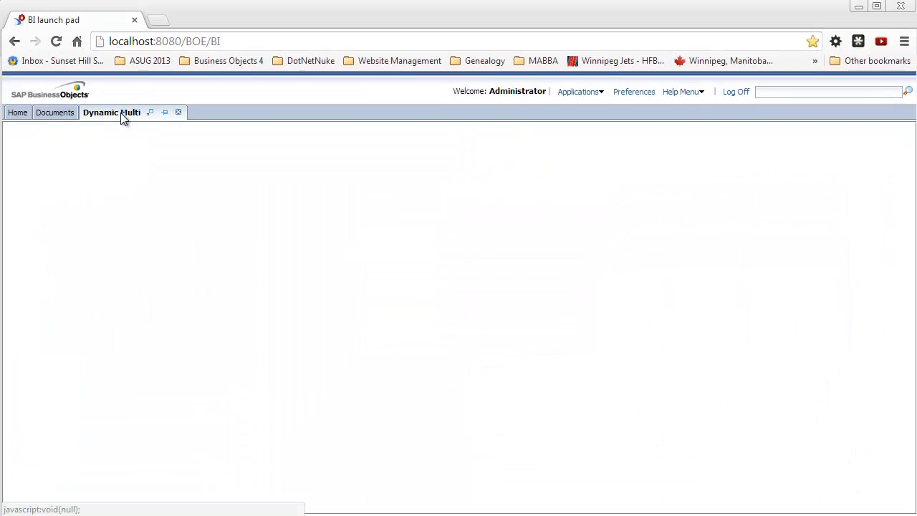
click(57, 113)
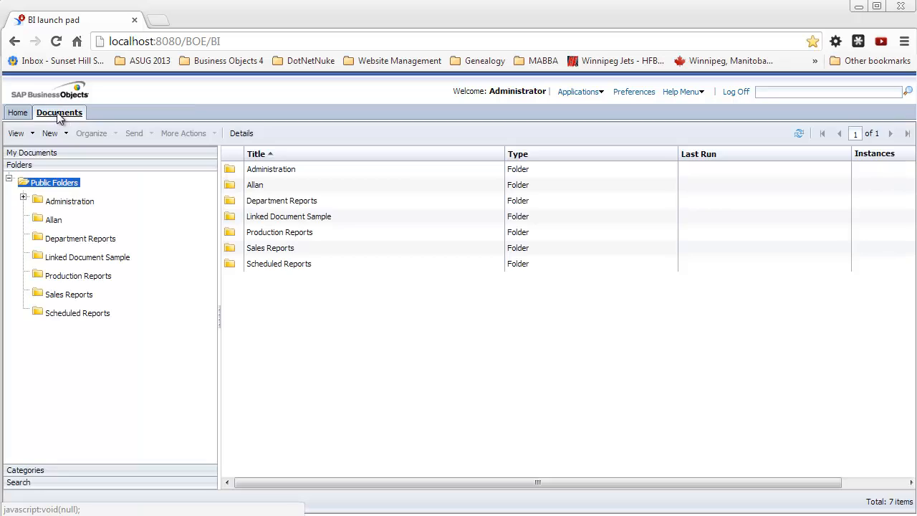
click(36, 153)
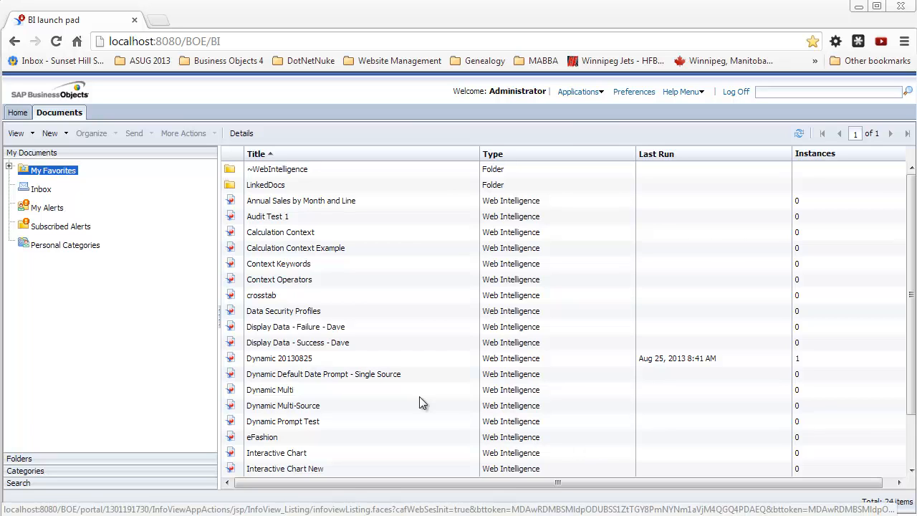
Schedule the Dynamic Multi document to run now, leaving both optional Year Month prompts without values.
click(296, 392)
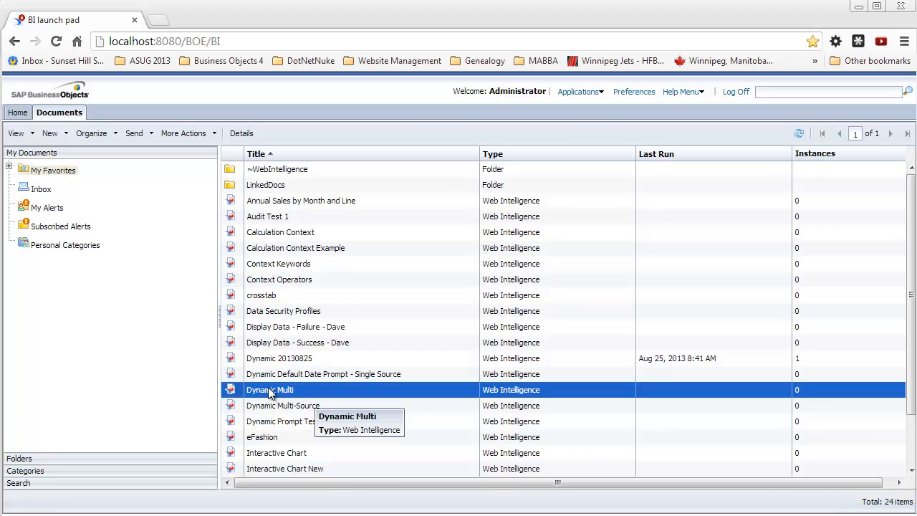
right_click(270, 393)
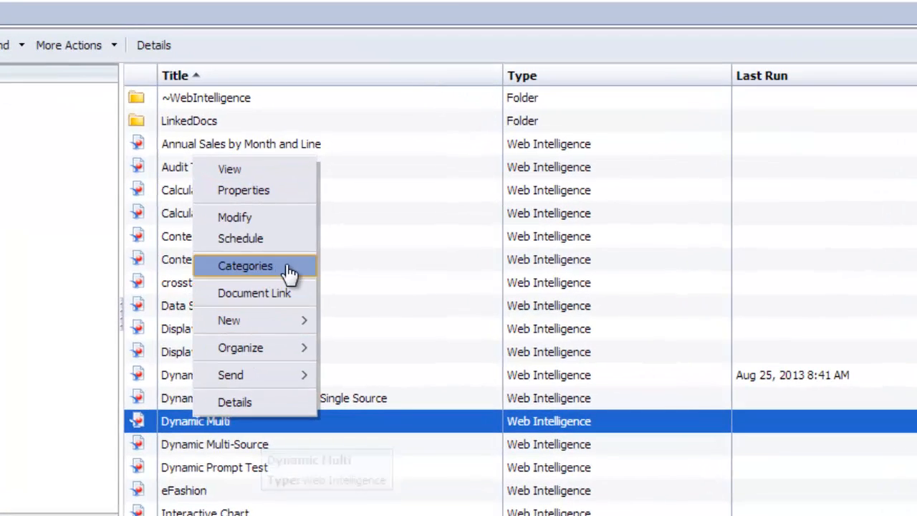
click(282, 242)
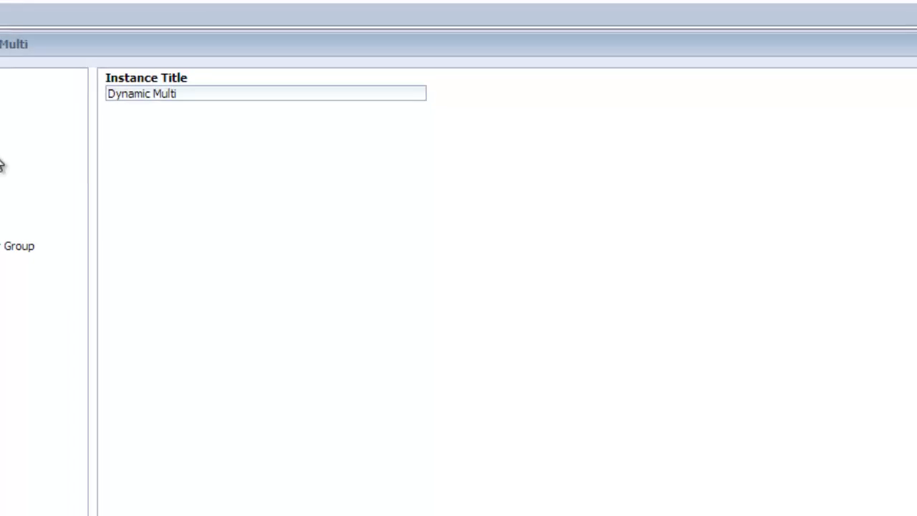
click(18, 136)
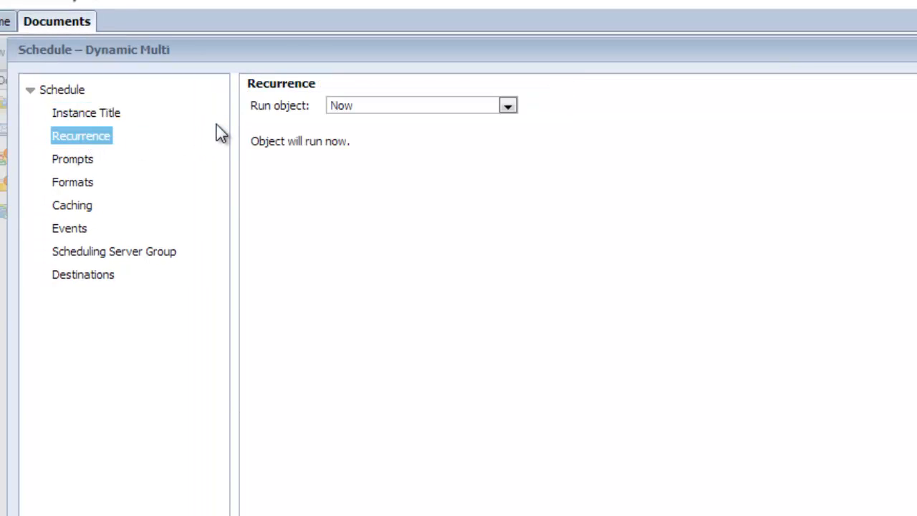
click(361, 110)
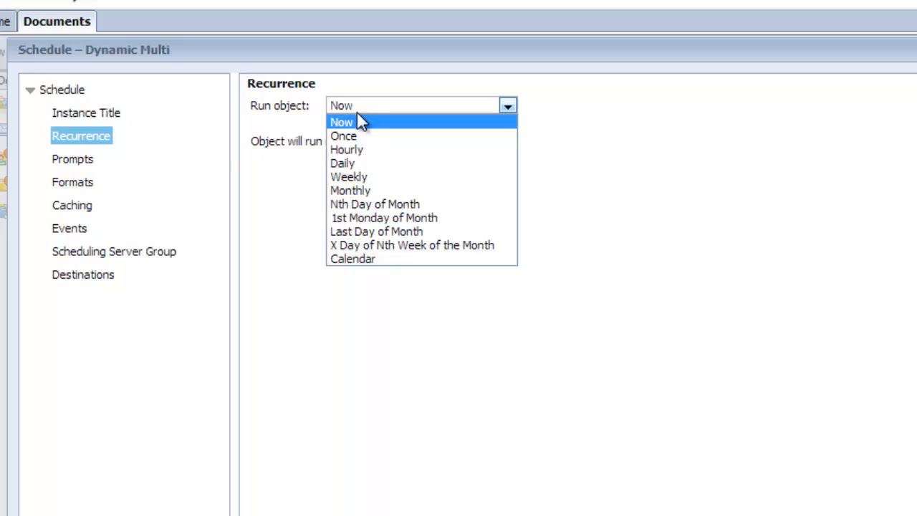
click(360, 123)
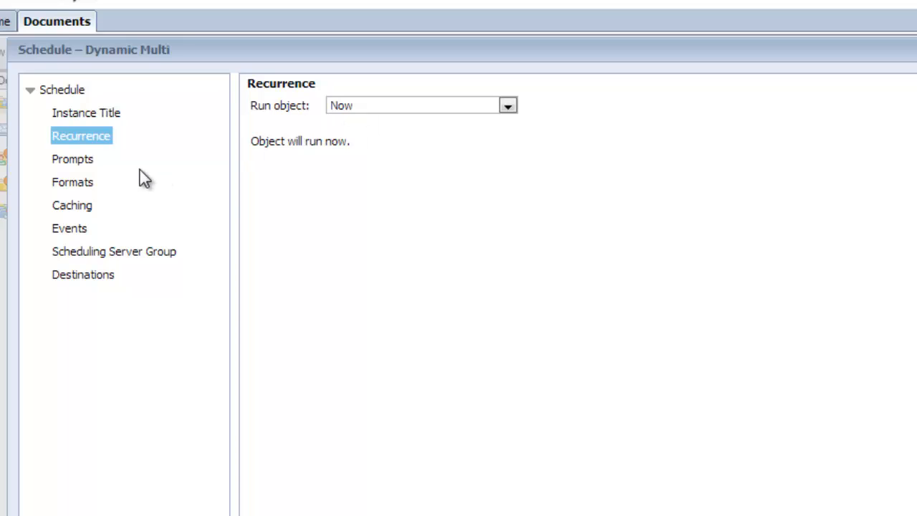
click(74, 163)
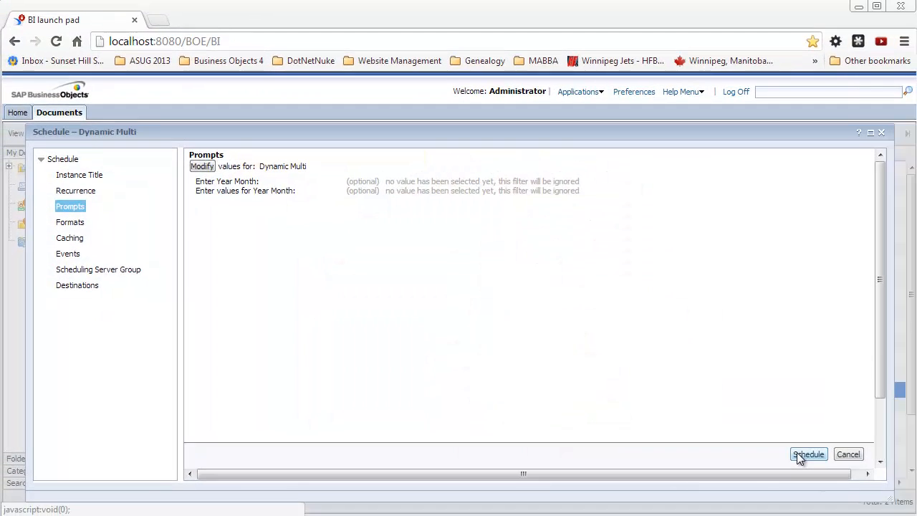
click(808, 454)
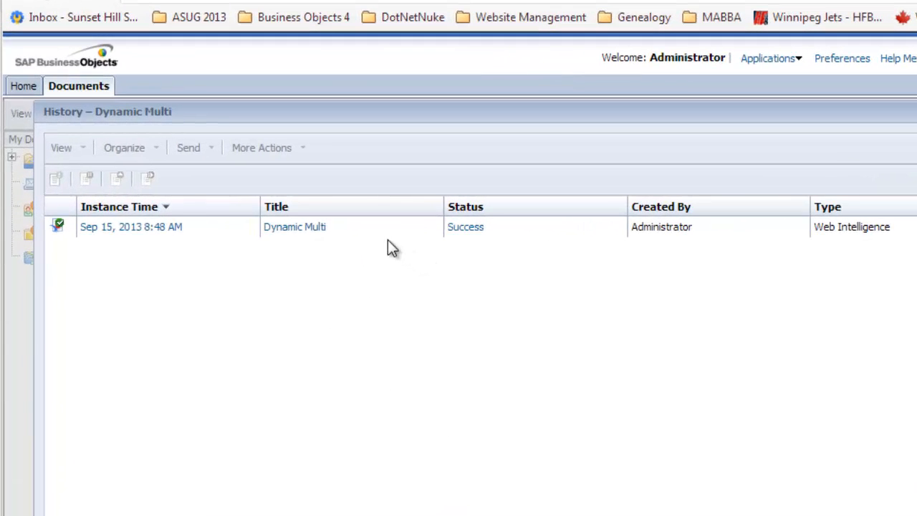
Open the scheduled Dynamic Multi instance from its history to view the report.
mouse_move(305, 236)
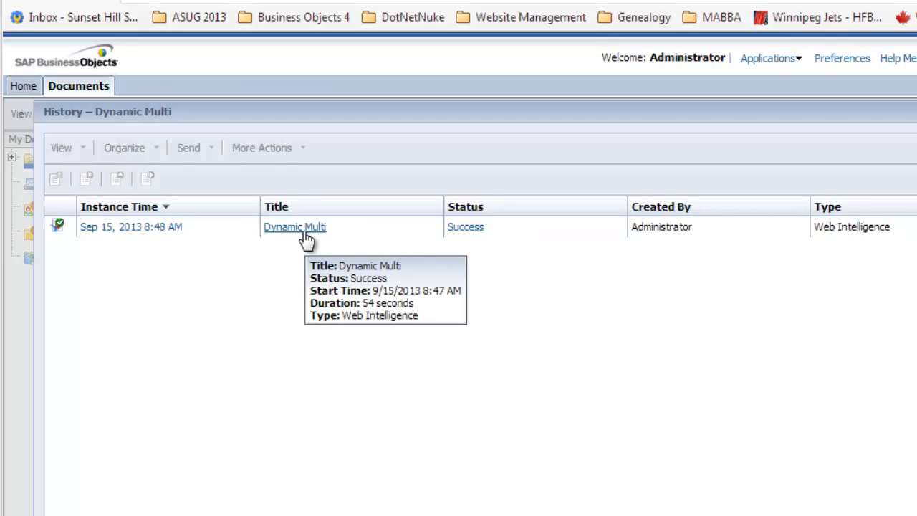
click(303, 229)
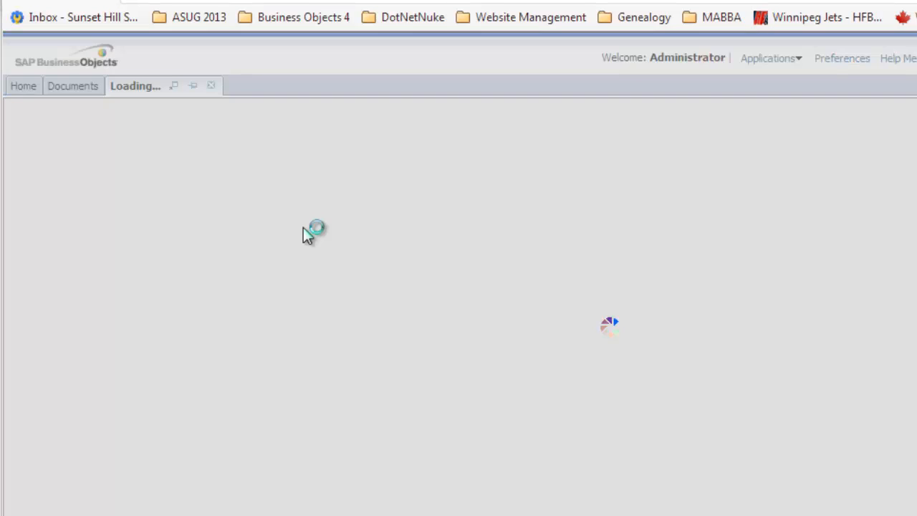